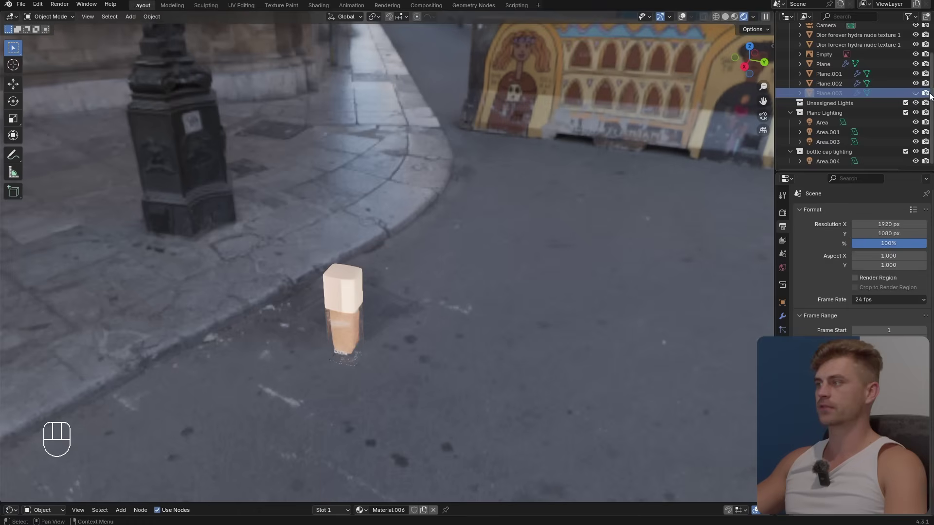
Step: Disable Plane.003 in renders
left_click(925, 93)
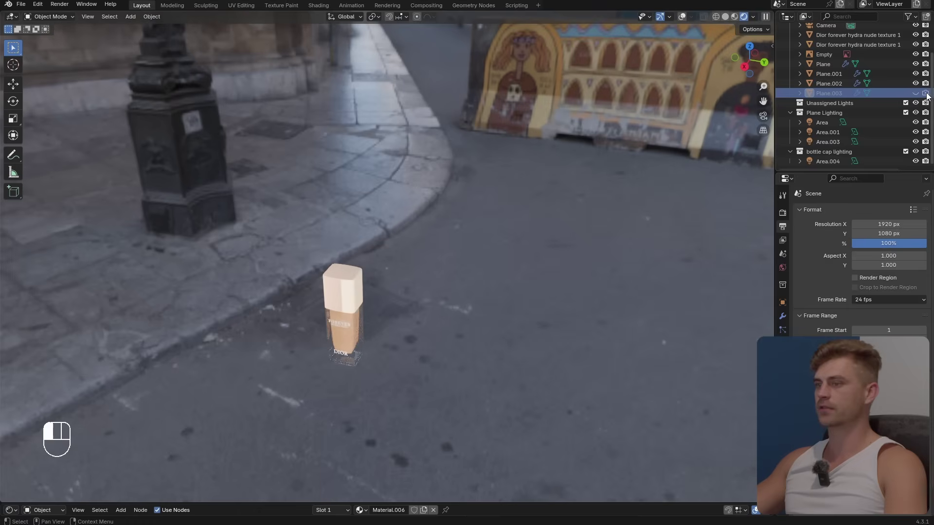
middle_click_drag(437, 307, 489, 271)
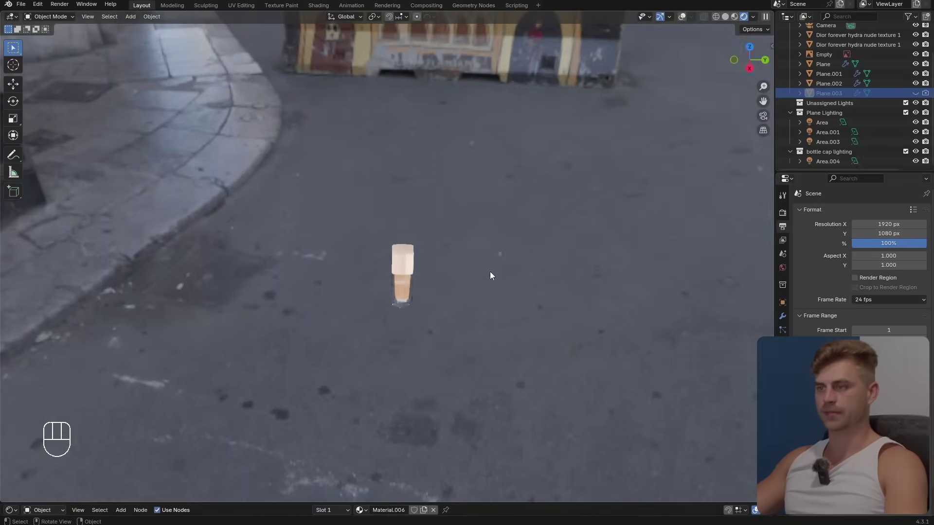
Step: Select all parts of the bottle and move them to a new collection named "Dior Nude Hydra"
key("ctrl+b")
left_click_drag(486, 208, 338, 322)
left_click(681, 17)
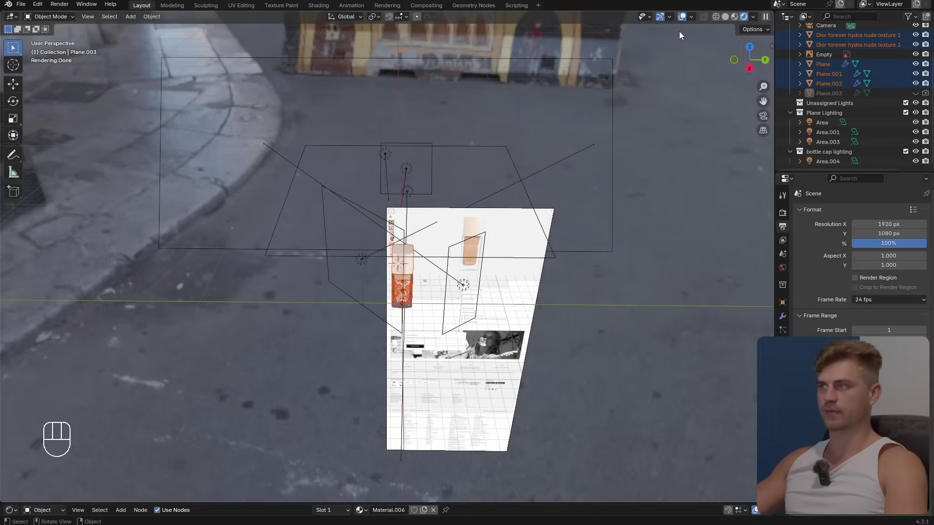
middle_click_drag(514, 269, 389, 263)
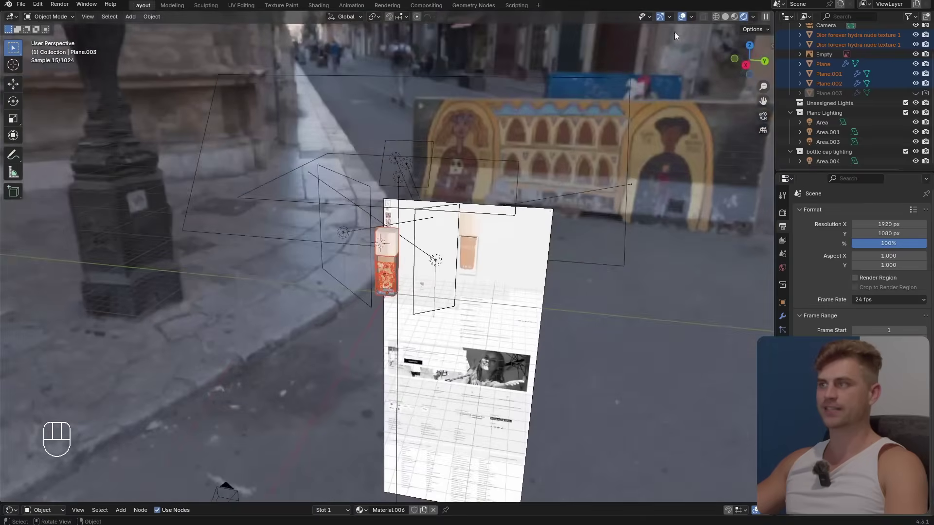
left_click(682, 17)
scroll(444, 250, "up", 6)
left_click_drag(488, 129, 286, 444)
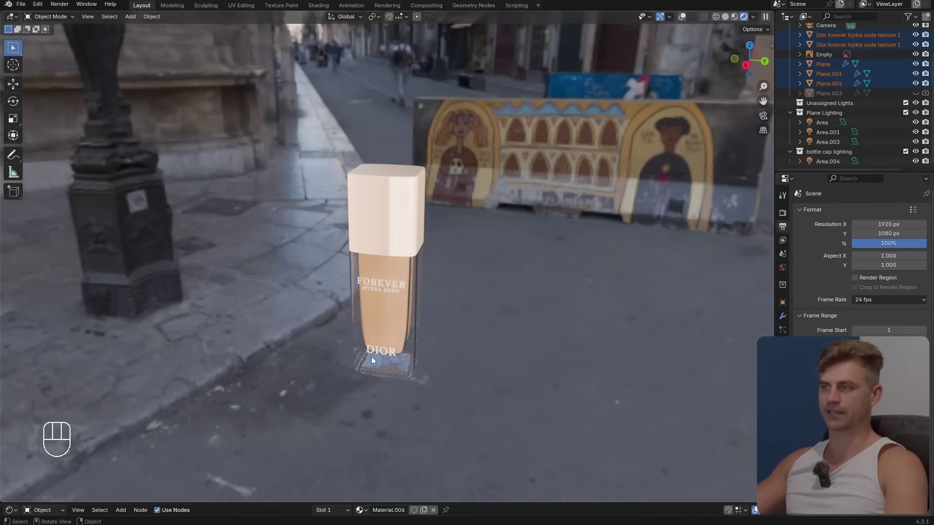
middle_click_drag(565, 282, 523, 292)
key("m")
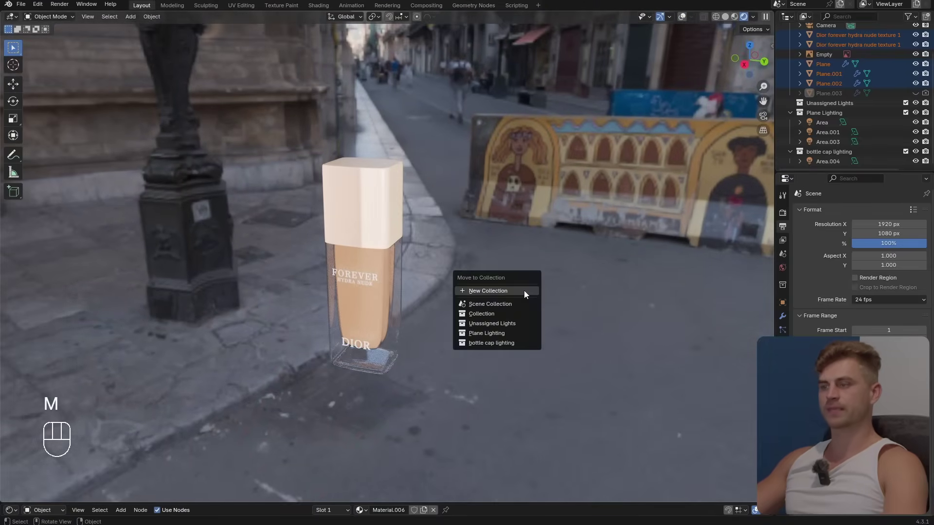
left_click(526, 291)
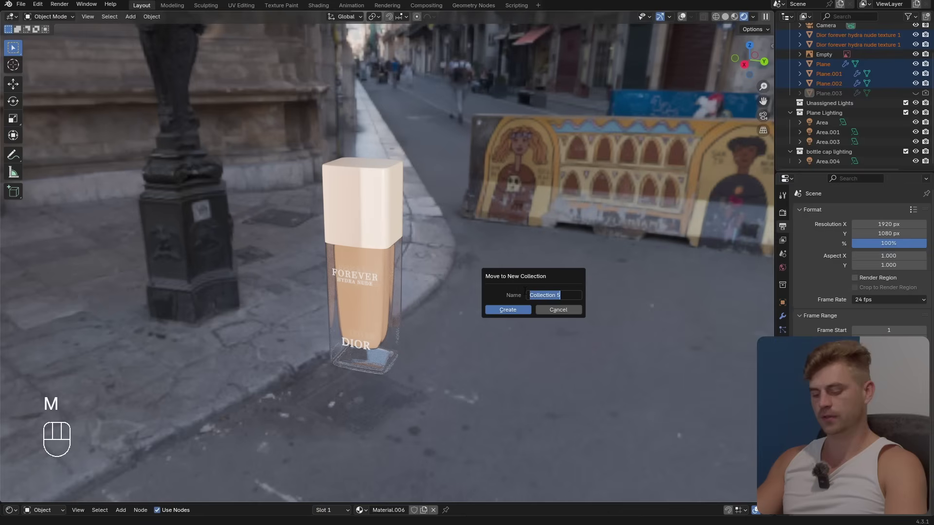
type("Dior Nude H")
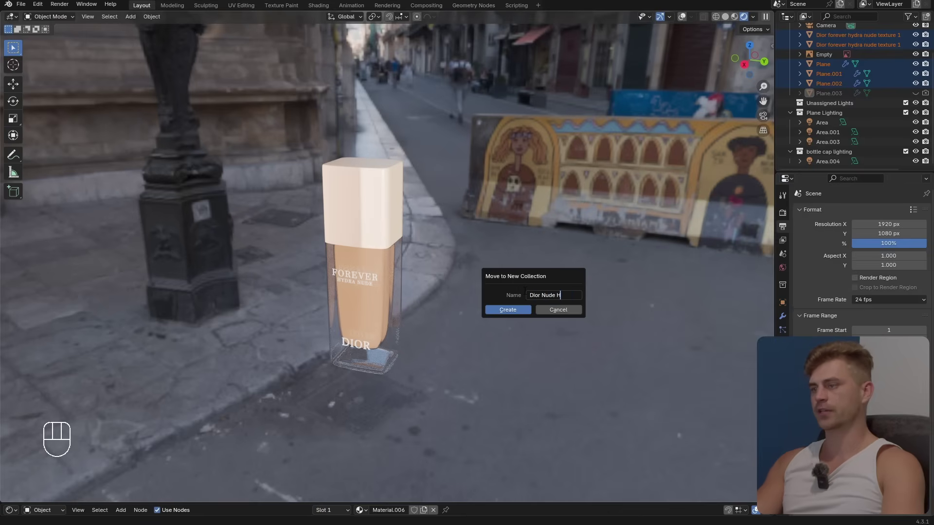
type("ydra")
key("Return")
Step: Duplicate the whole bottle and place the copy beside the original along the Y axis
scroll(423, 290, "down", 3)
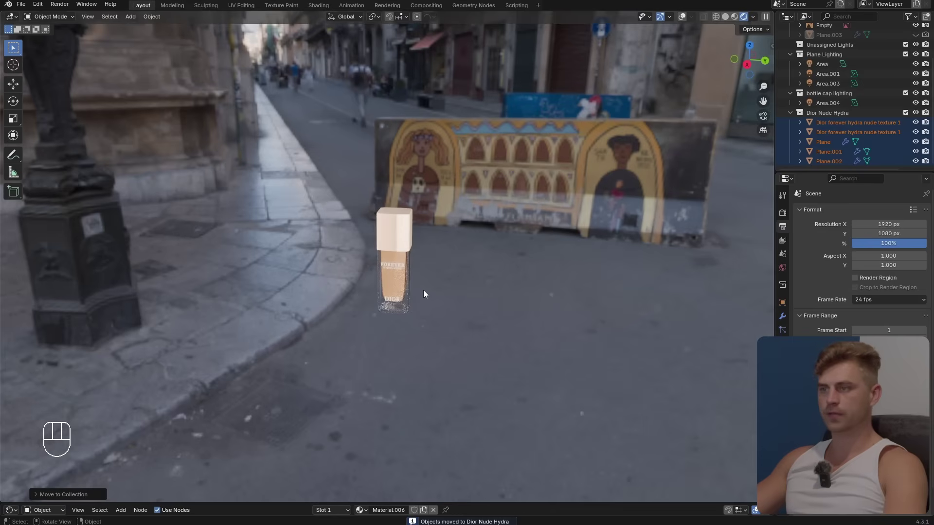
key("shift+d")
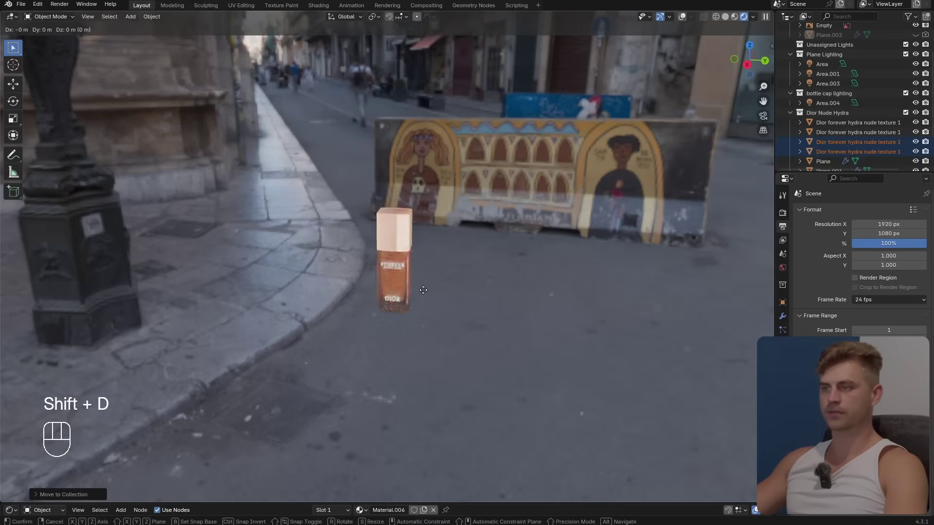
key("x")
key("y")
left_click(490, 315)
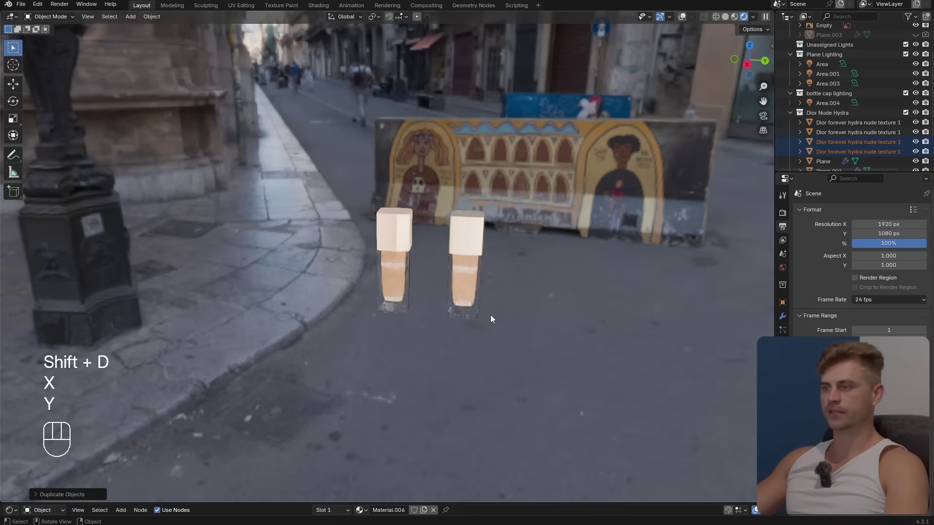
key("ctrl+z")
Step: Convert the duplicated bottle's parts to mesh and join them into a single object
right_click(453, 293)
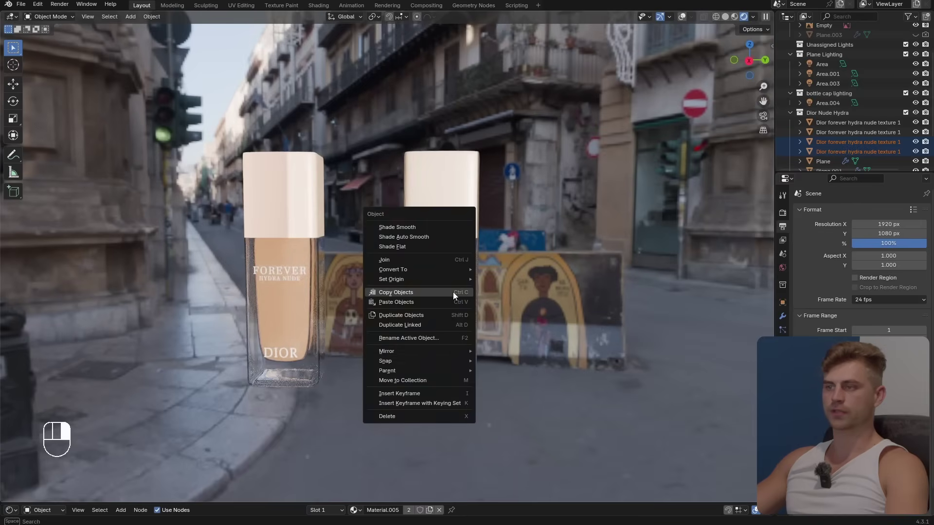
mouse_move(419, 269)
left_click(503, 268)
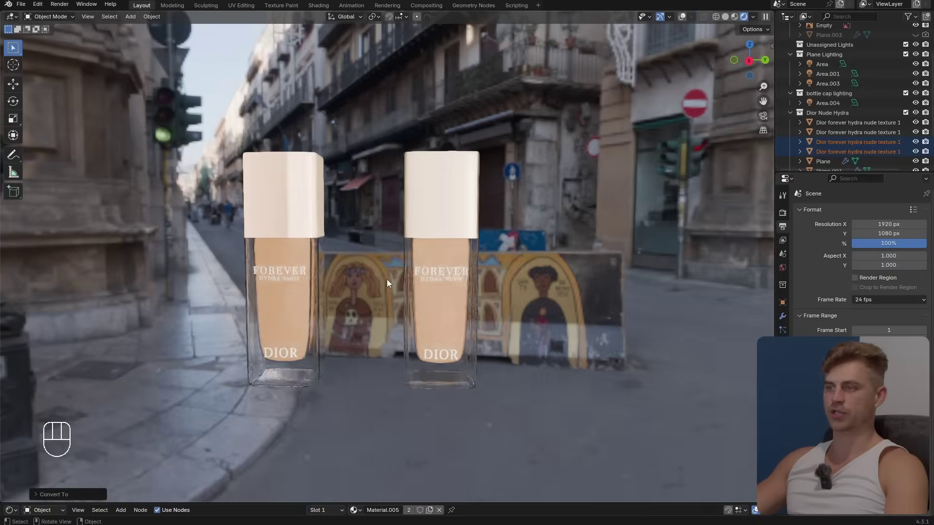
key("ctrl+j")
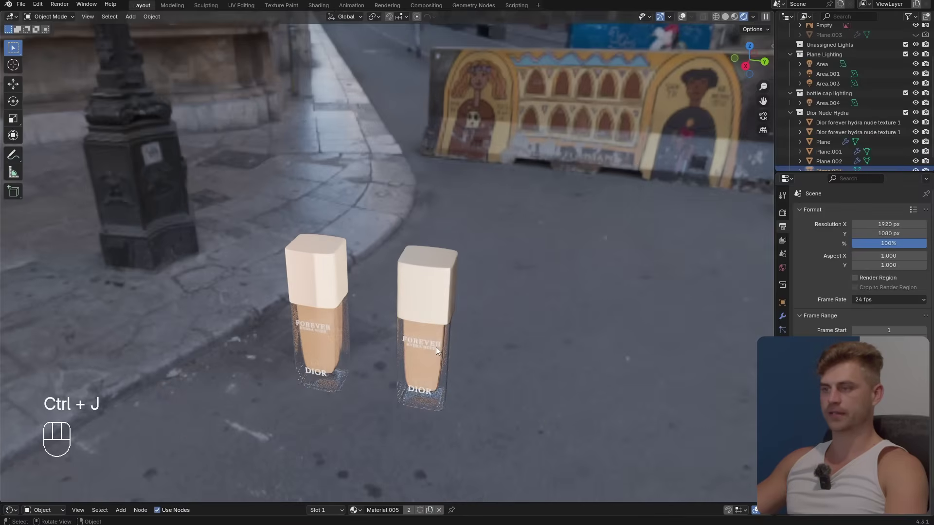
Step: Try moving the joined bottle copy freely with overlays shown, and revert the moves
key("g")
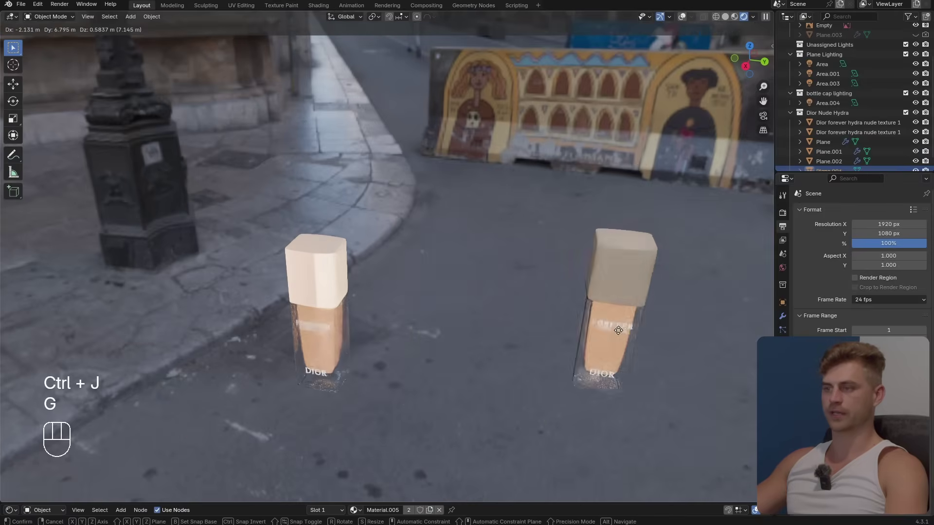
right_click(486, 326)
left_click(682, 18)
key("g")
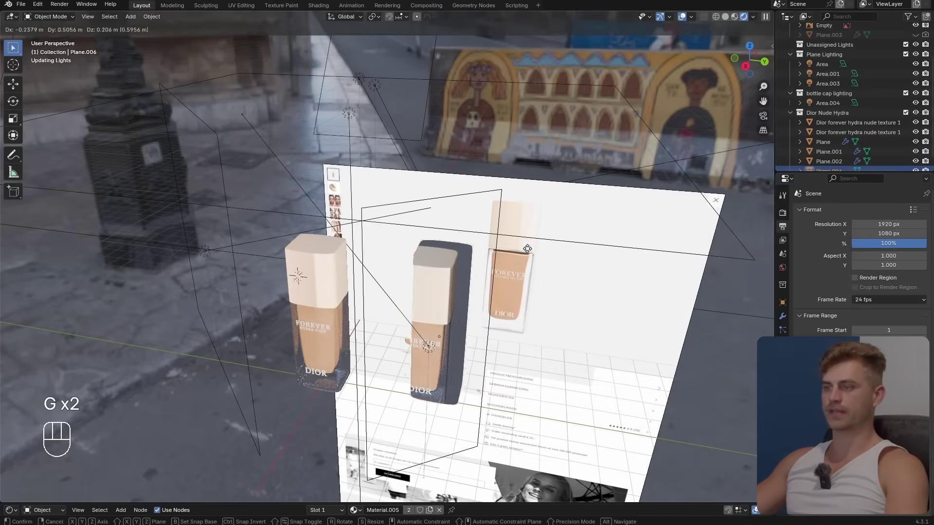
right_click(559, 307)
scroll(558, 308, "up", 1)
key("g")
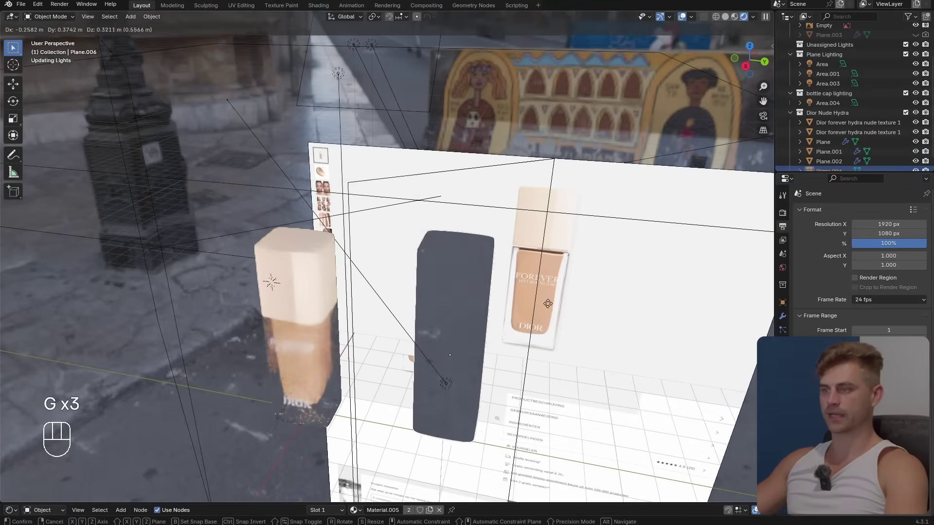
left_click(431, 84)
key("ctrl+z")
left_click(682, 17)
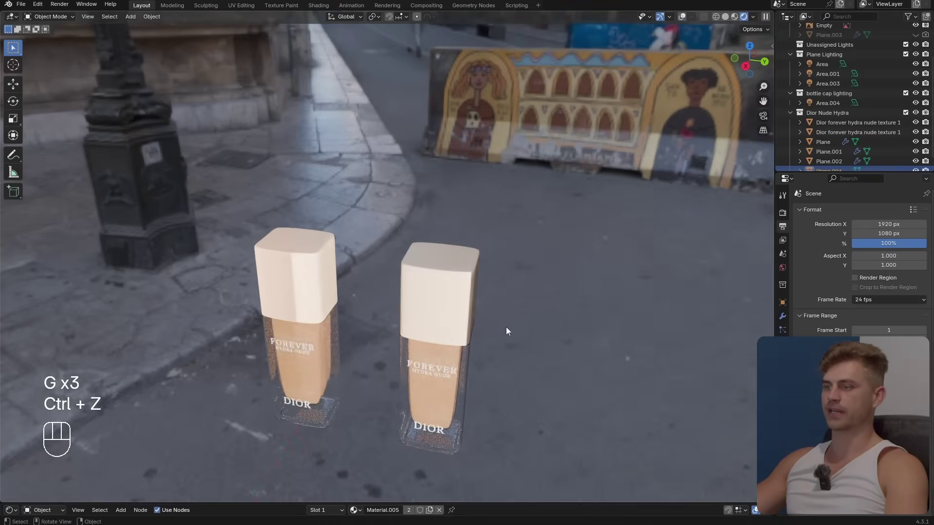
Step: Move the joined bottle copy to a new collection named "new bottle"
middle_click_drag(506, 327, 511, 293)
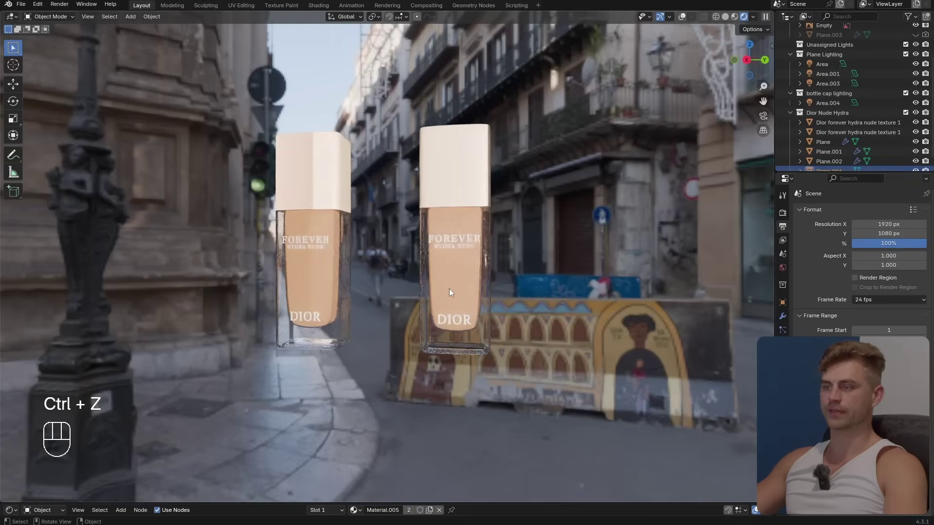
middle_click_drag(448, 288, 433, 241)
key("m")
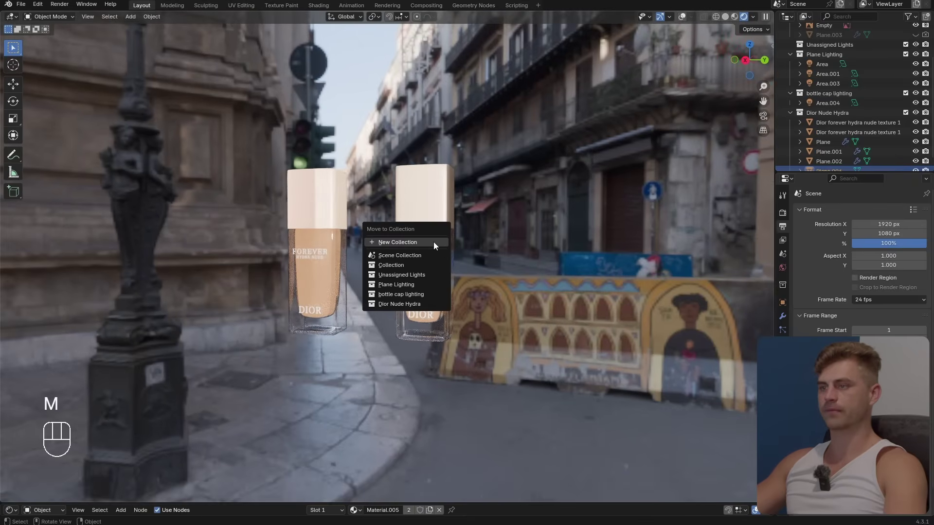
left_click(434, 242)
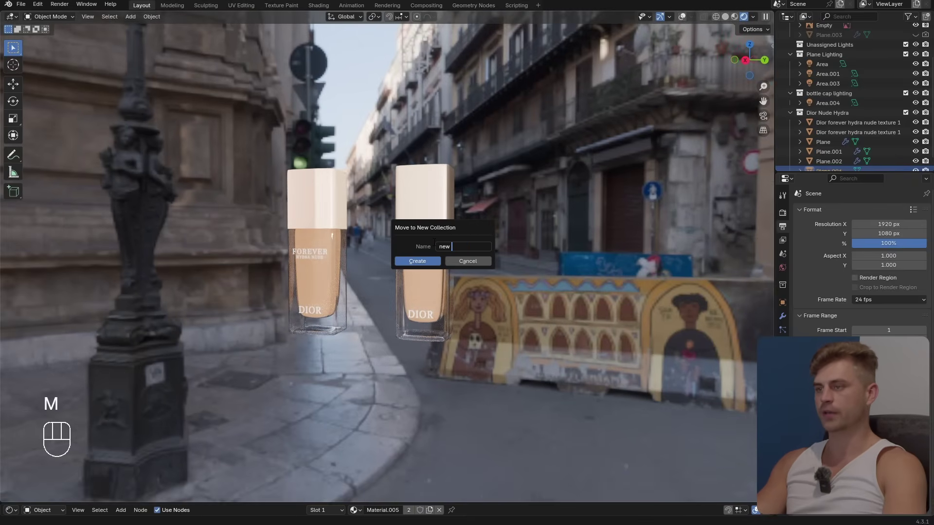
type("new bottle")
key("Return")
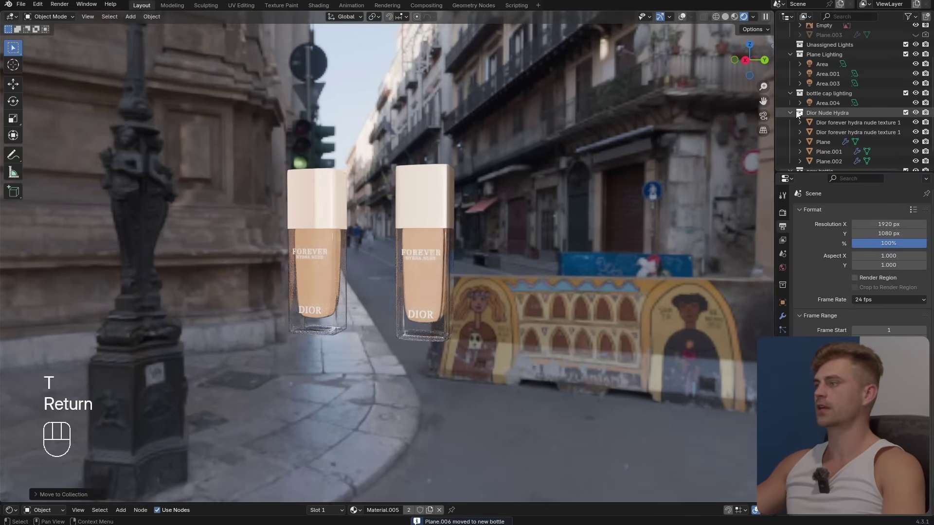
Step: Hide the original bottle by excluding the Dior Nude Hydra collection from the view layer
left_click(916, 113)
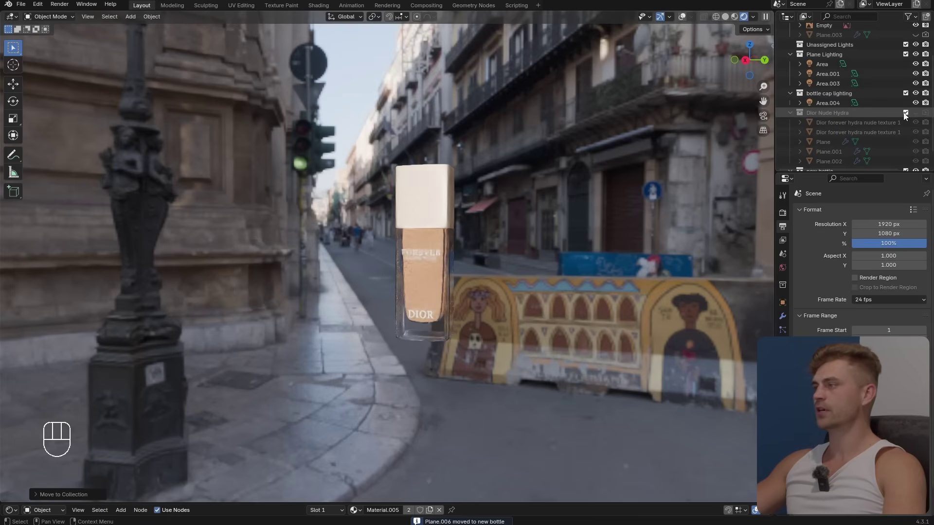
left_click(906, 113)
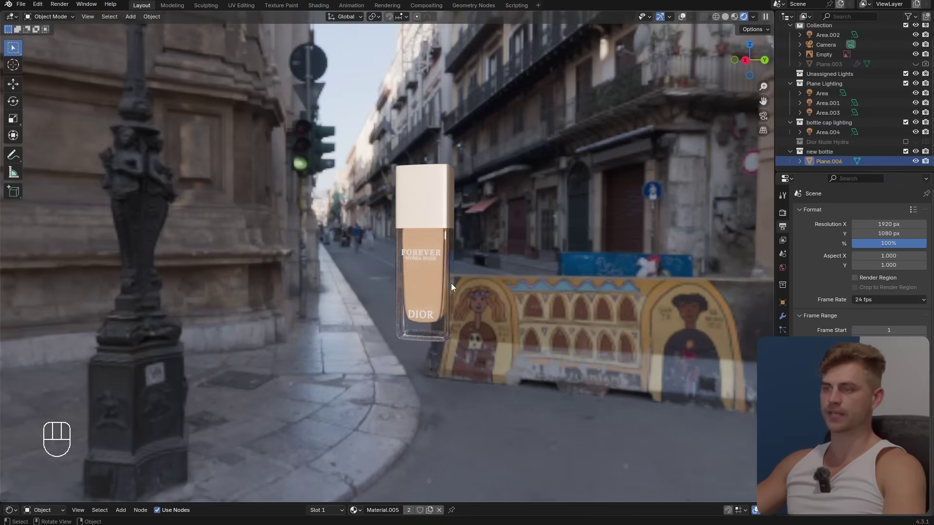
middle_click_drag(451, 284, 424, 325)
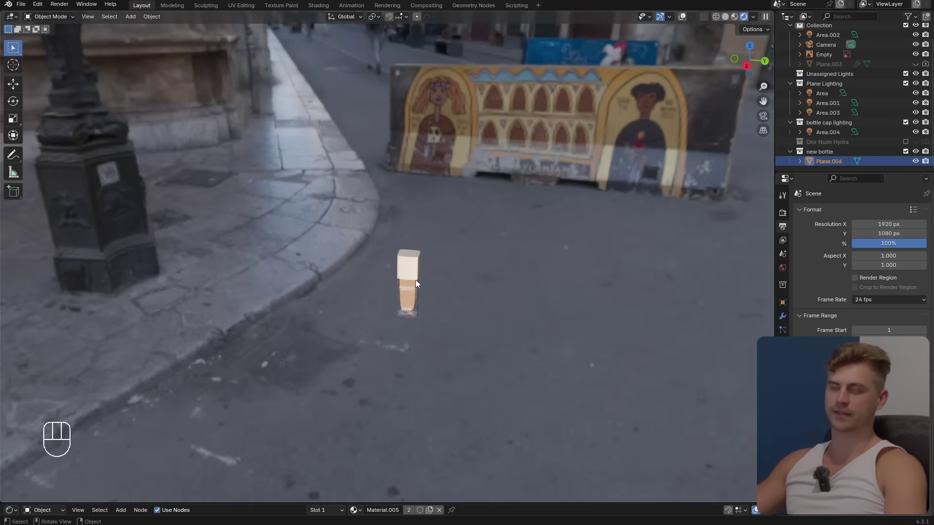
Step: Add a mesh plane to the scene and scale it up well beyond the bottle's footprint
middle_click_drag(416, 284, 419, 287)
key("shift+a")
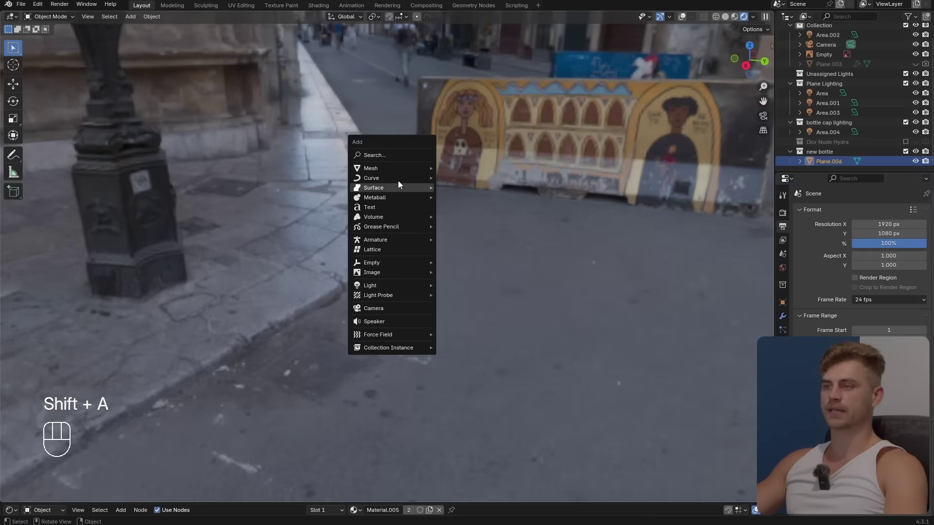
mouse_move(401, 171)
left_click(494, 170)
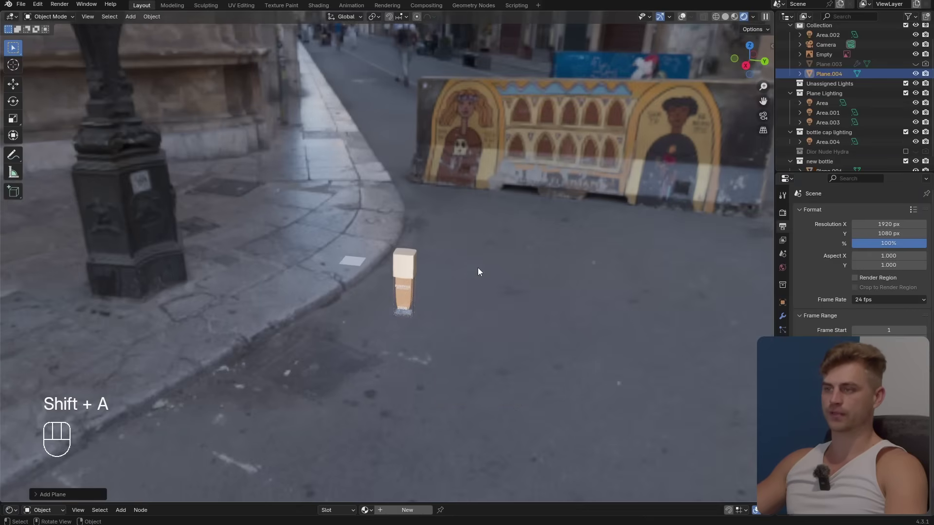
key("s")
left_click(80, 255)
Step: Lower the new plane along the Z axis to the base of the bottle
middle_click_drag(474, 329, 478, 312)
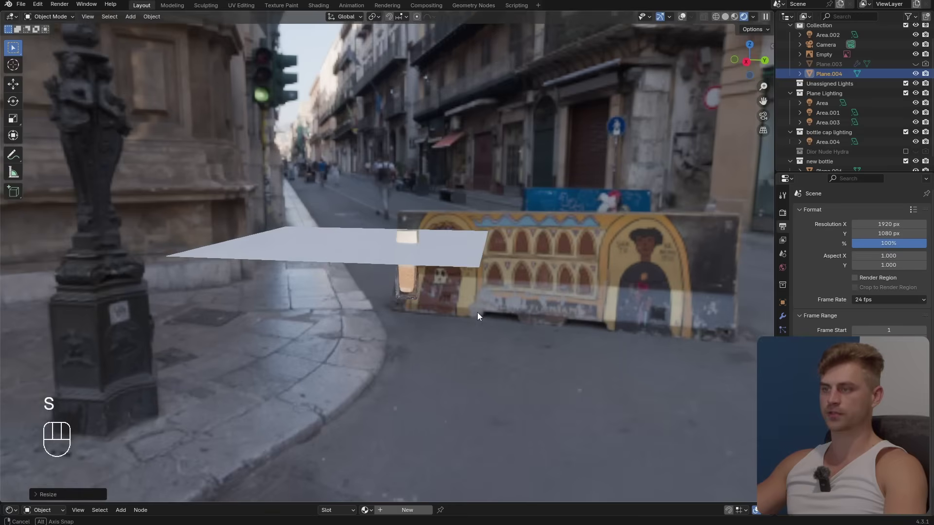
key("g")
key("z")
left_click(466, 346)
Step: Scale the ground plane up uniformly so it extends farther around the bottle
key("s")
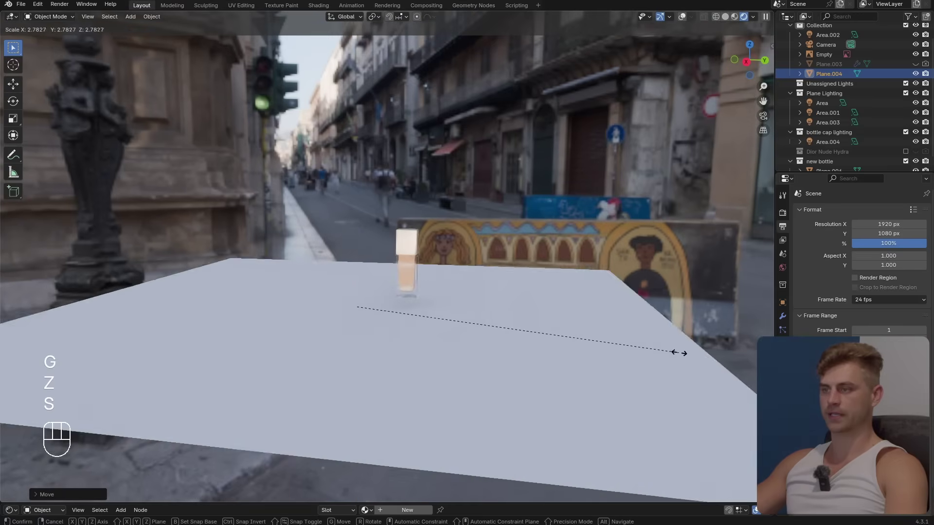
right_click(551, 320)
middle_click_drag(551, 319, 550, 352)
key("s")
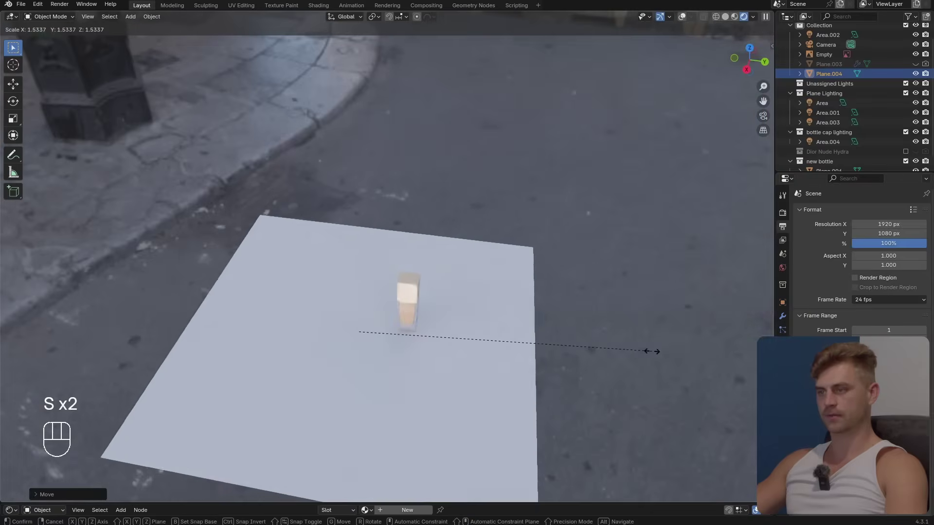
left_click(674, 352)
Step: Stretch the ground plane along the Y axis into a wide rectangle
scroll(478, 326, "down", 4)
middle_click_drag(479, 326, 486, 340)
key("s")
key("x")
key("y")
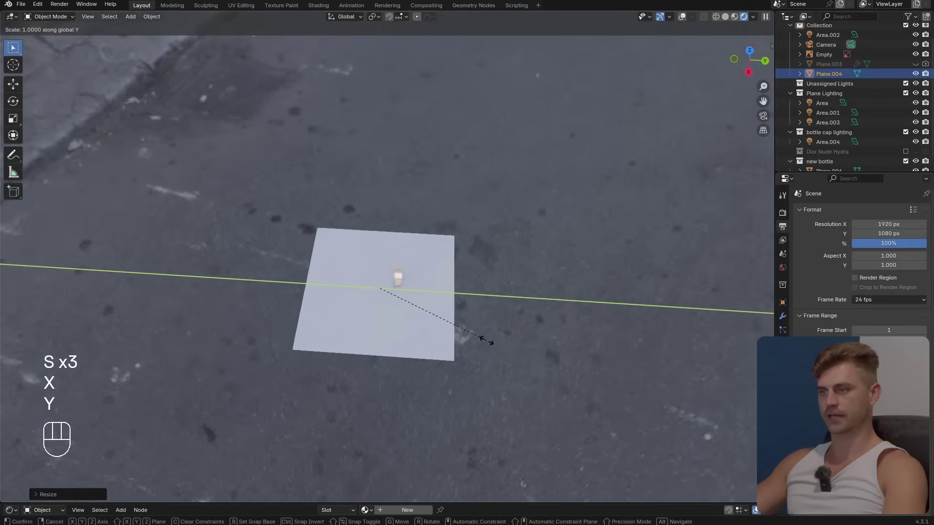
left_click(691, 359)
Step: Enter Edit Mode on the ground plane and add two evenly spaced loop cuts across its width
key("Tab")
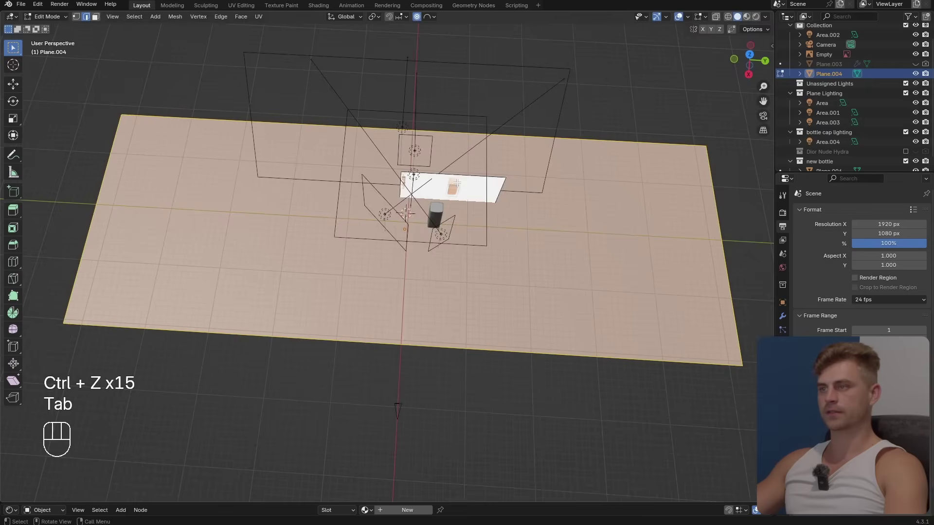
middle_click_drag(457, 185, 413, 152, "ctrl")
key("ctrl+r")
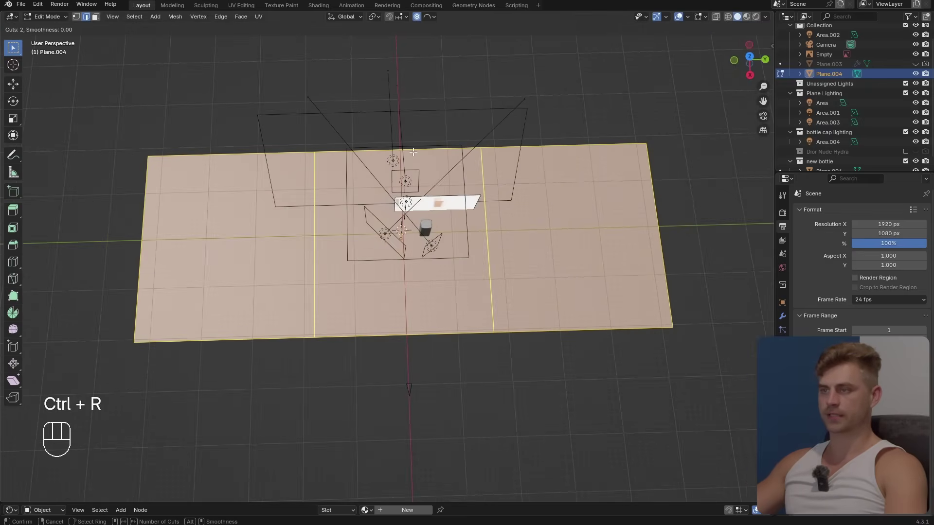
left_click(413, 152)
right_click(413, 152)
Step: Select the ground plane's entire mesh and subdivide it with one cut
middle_click_drag(413, 152, 448, 243)
key("a")
right_click(447, 243)
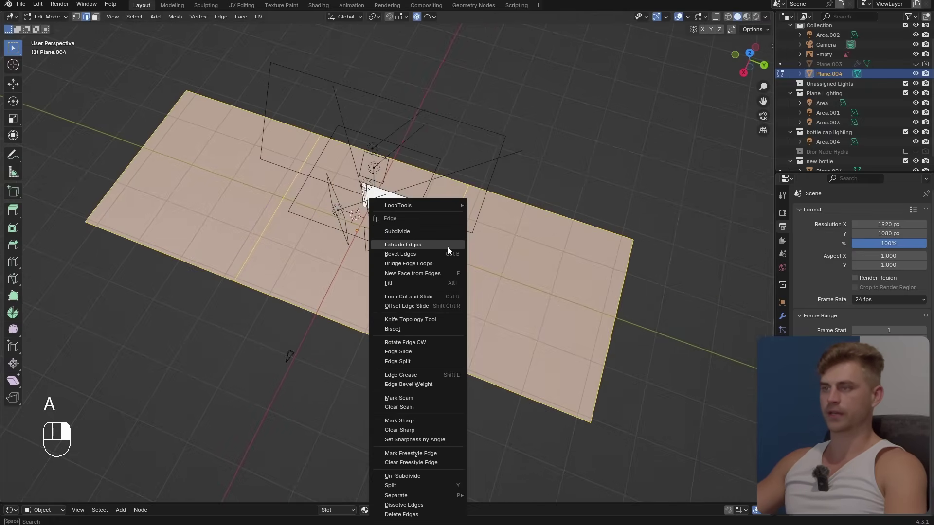
left_click(420, 229)
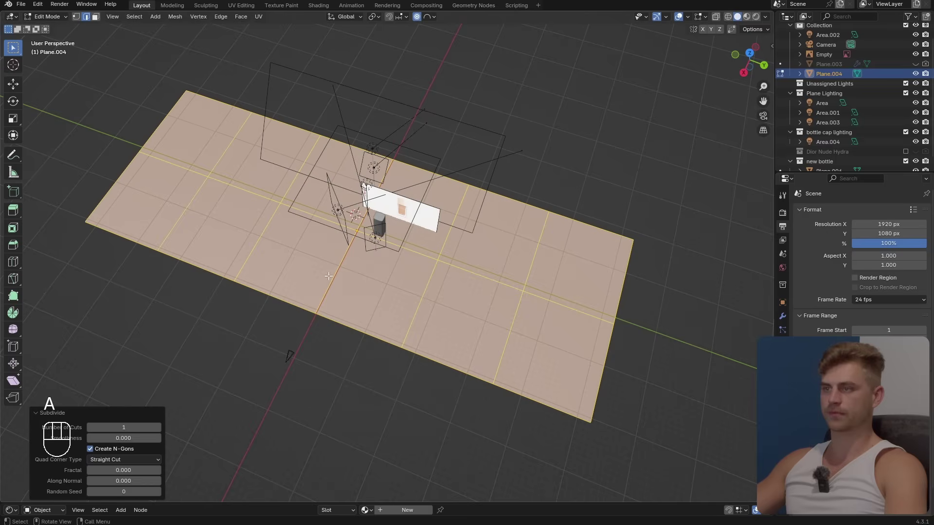
Step: Set the subdivision of the ground plane to 100 cuts to give it a dense mesh
left_click(142, 428)
type("100")
key("Return")
middle_click_drag(340, 272, 402, 233)
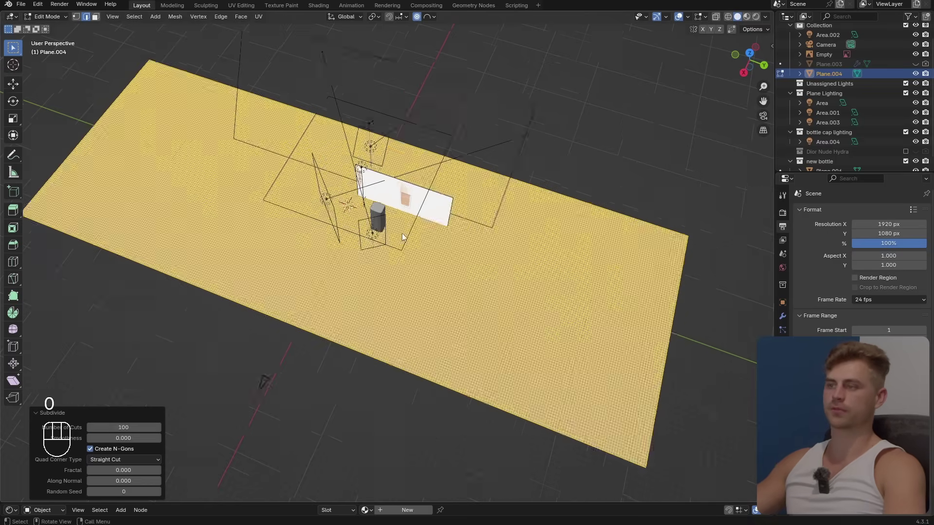
scroll(402, 233, "up", 4)
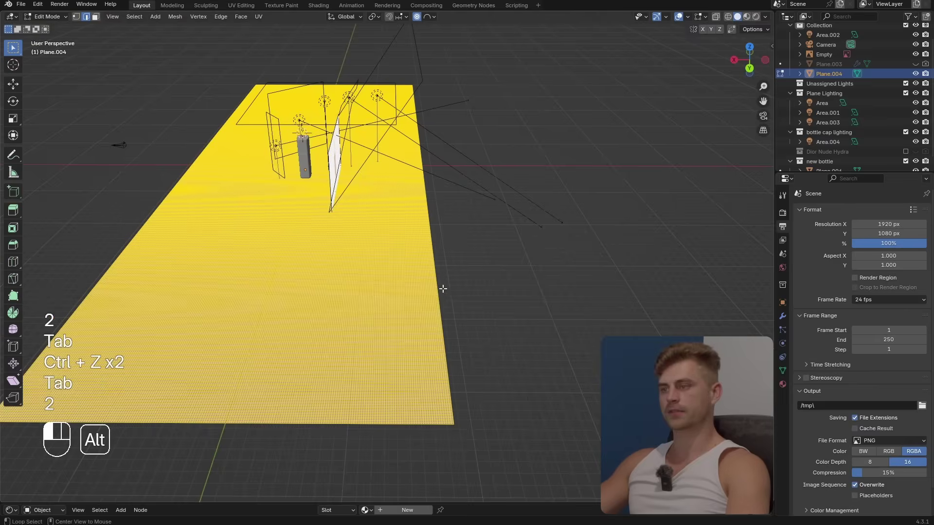
Step: Select the edge loop along one long side of the plane and assign it to a new vertex group with weight 1.000
left_click(443, 289, "alt")
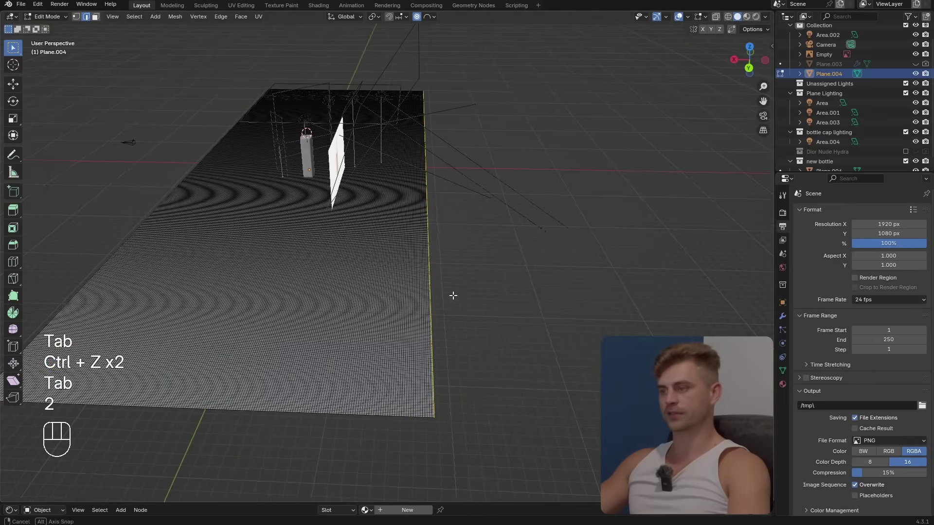
left_click(783, 371)
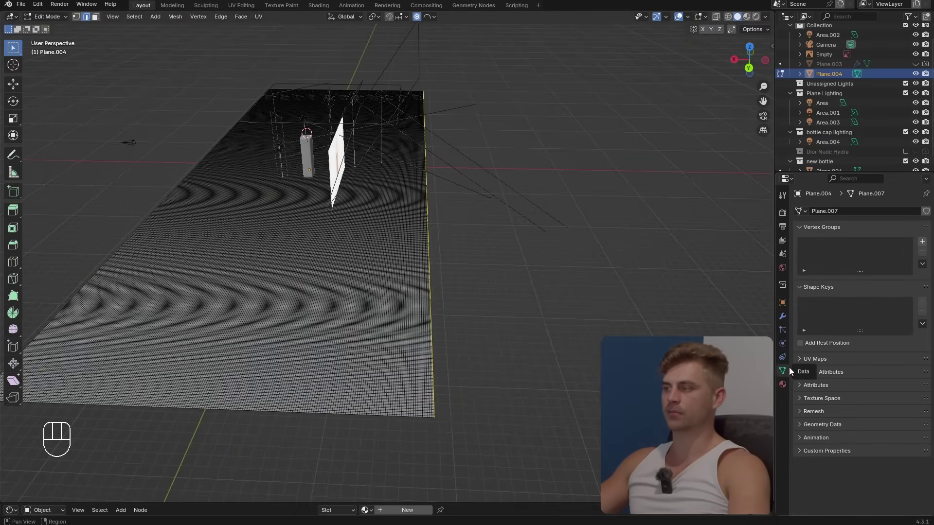
left_click(923, 243)
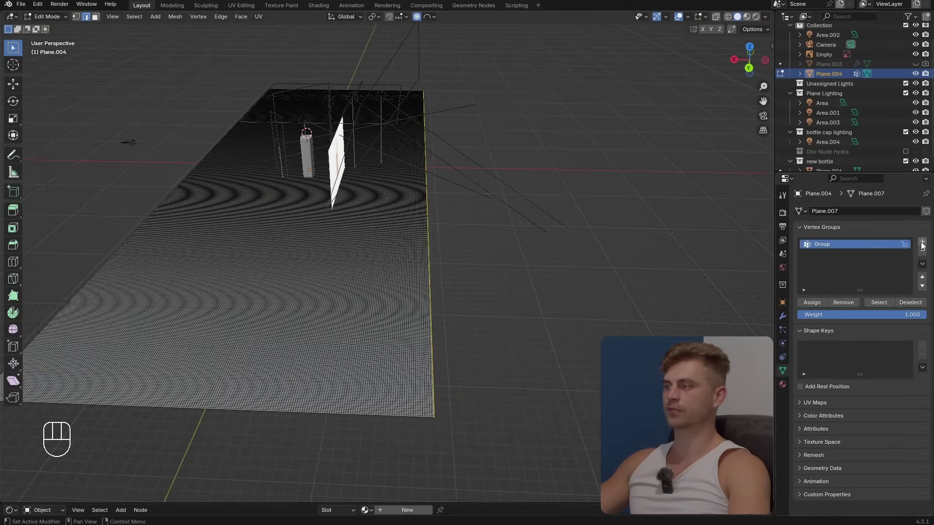
left_click(816, 304)
Step: Return to Object Mode and add the Basis and Key 1 shape keys to the ground plane
middle_click_drag(413, 165, 578, 251)
scroll(506, 238, "down", 4)
key("Tab")
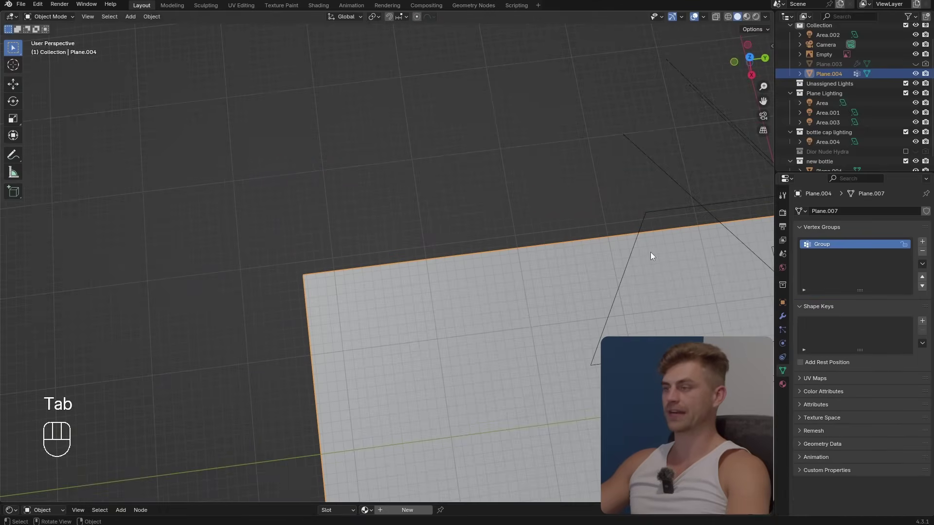
left_click(922, 321)
left_click(923, 321)
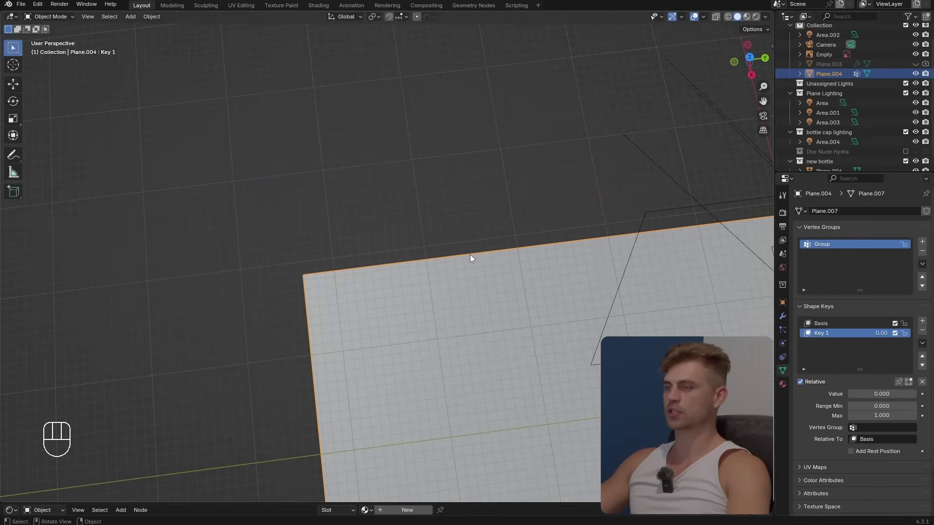
Step: With Key 1 active, select the corner vertex at the end of the grouped edge in Edit Mode and snap the 3D cursor to it
key("Tab")
middle_click_drag(382, 263, 427, 288, "shift")
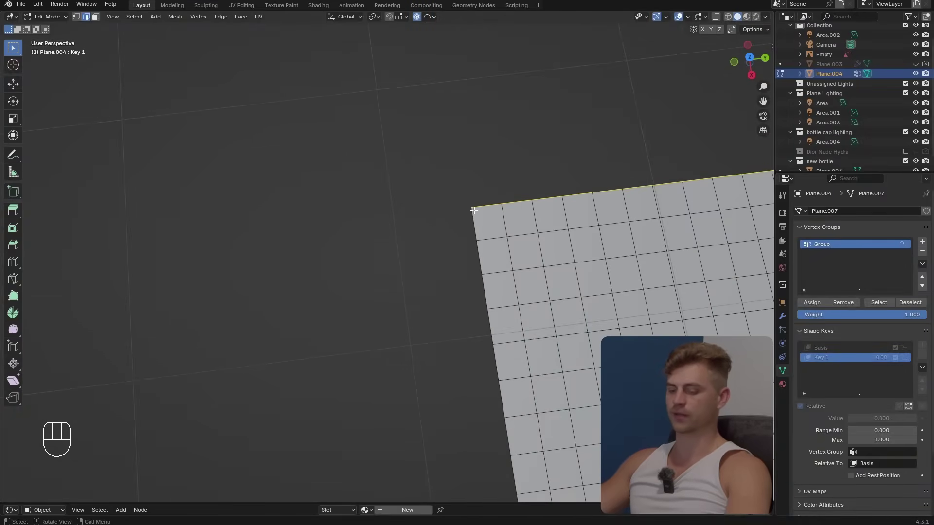
key("1")
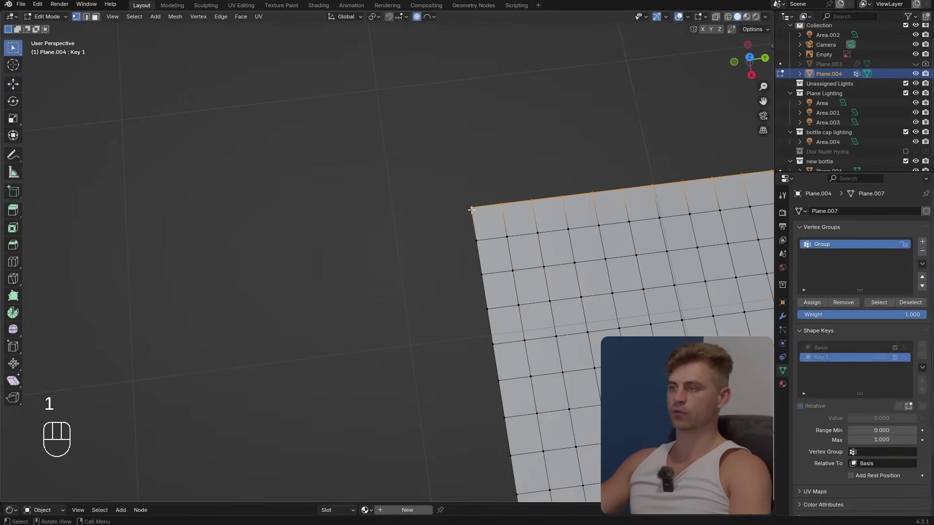
left_click(471, 210)
key("shift+s")
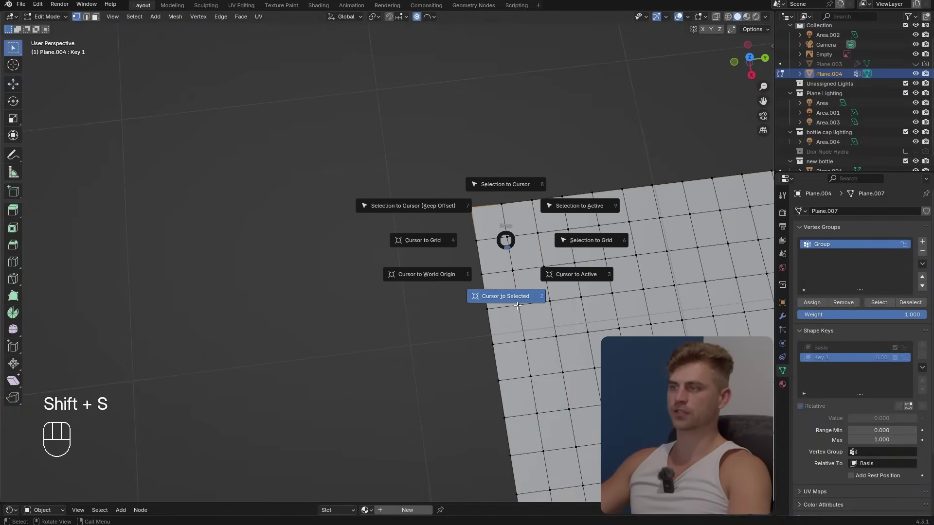
left_click(517, 305)
Step: Select the grouped long edge loop again in Edit Mode and set the transform pivot point to 3D Cursor
key("Tab")
key("2")
key("ctrl+z")
key("Tab")
key("2")
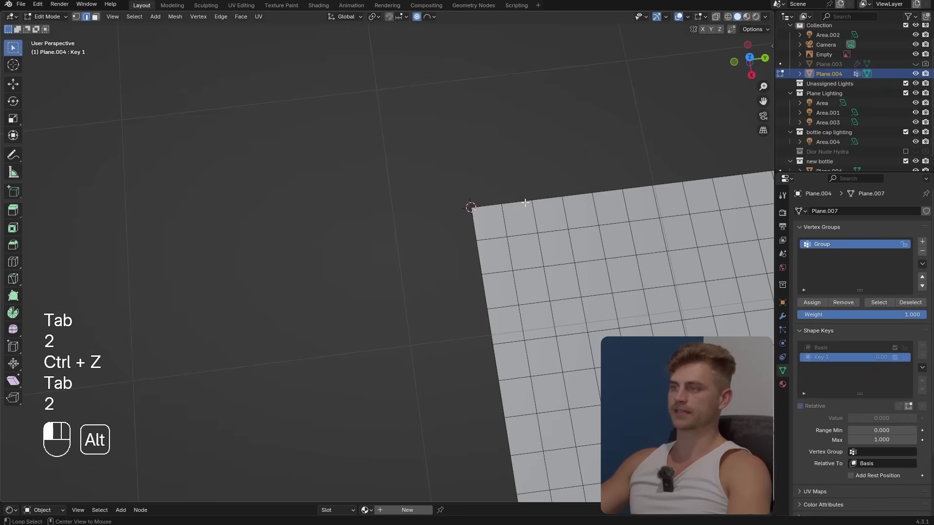
left_click(525, 203, "alt")
scroll(526, 203, "down", 4)
left_click(374, 15)
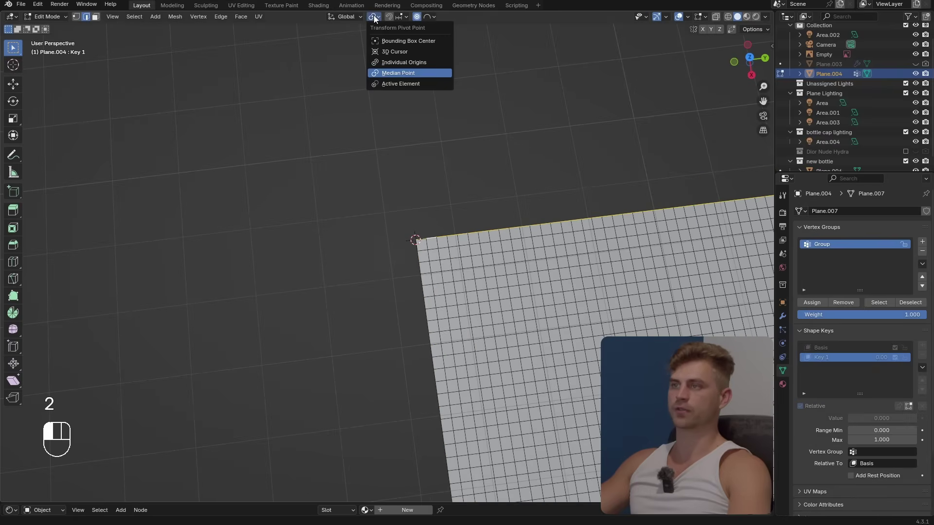
left_click(413, 54)
Step: Scale the selected edge loop by 0.7 along the Y axis toward the 3D cursor and return to Object Mode
middle_click_drag(451, 136, 470, 343)
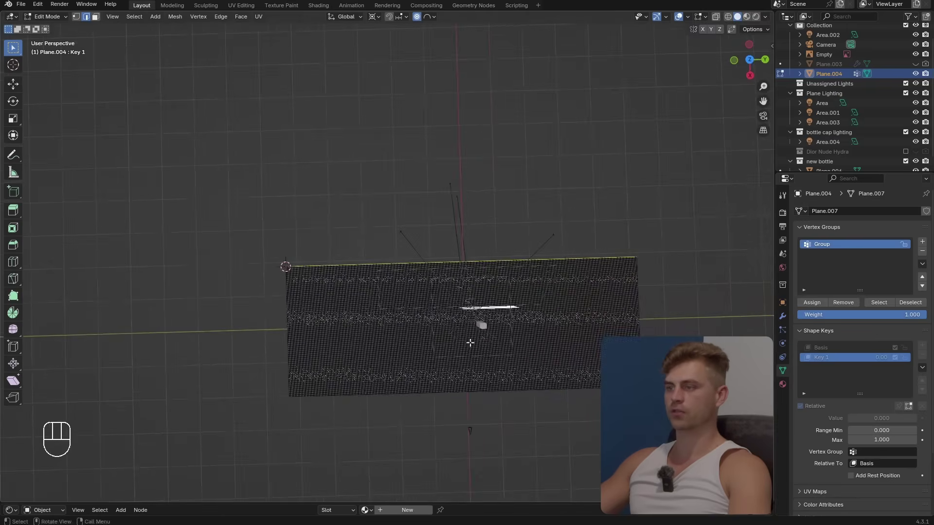
scroll(546, 358, "up", 1)
key("s")
key("y")
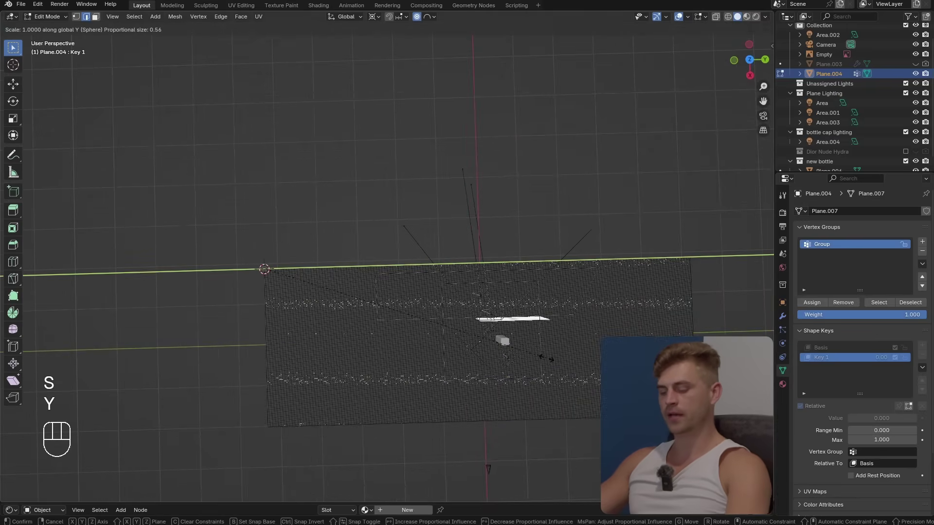
type(".7")
key("Return")
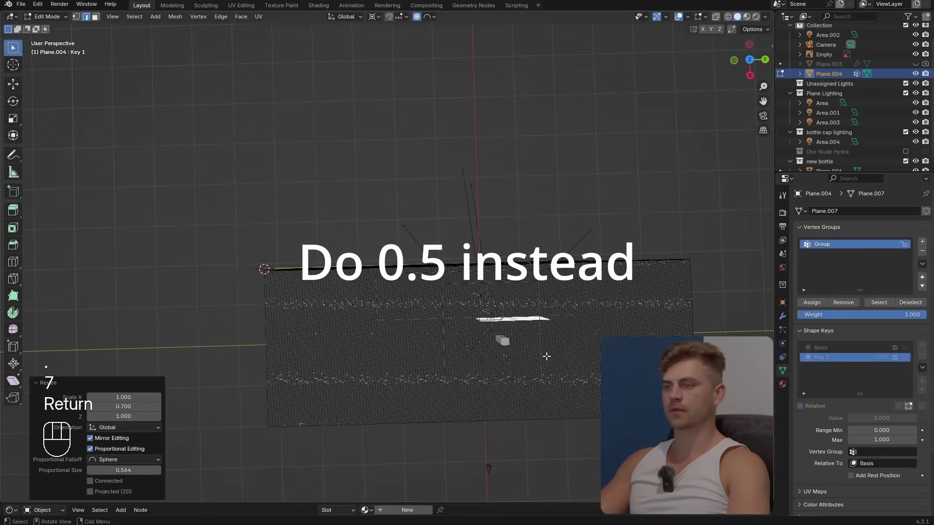
key("Tab")
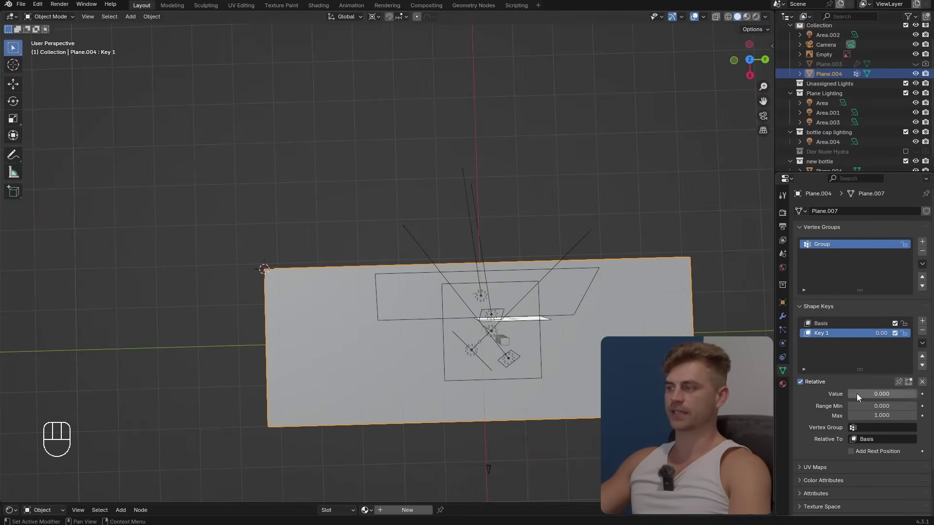
Step: Raise the Key 1 shape key value to preview its deformation, and undo that change
left_click_drag(857, 393, 914, 393)
key("ctrl+z")
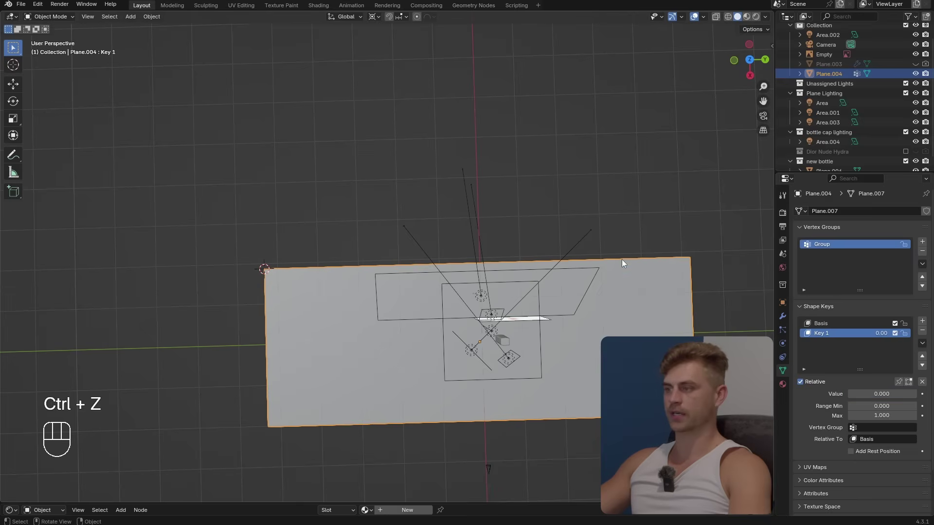
middle_click_drag(748, 322, 672, 282, "shift")
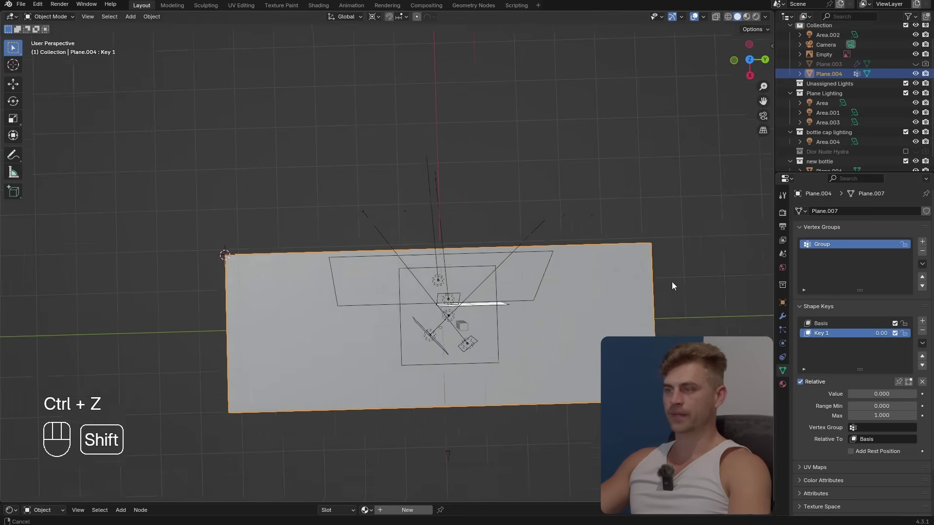
Step: Enlarge the editor area below the viewport and switch it to the Timeline
left_click_drag(509, 504, 233, 395)
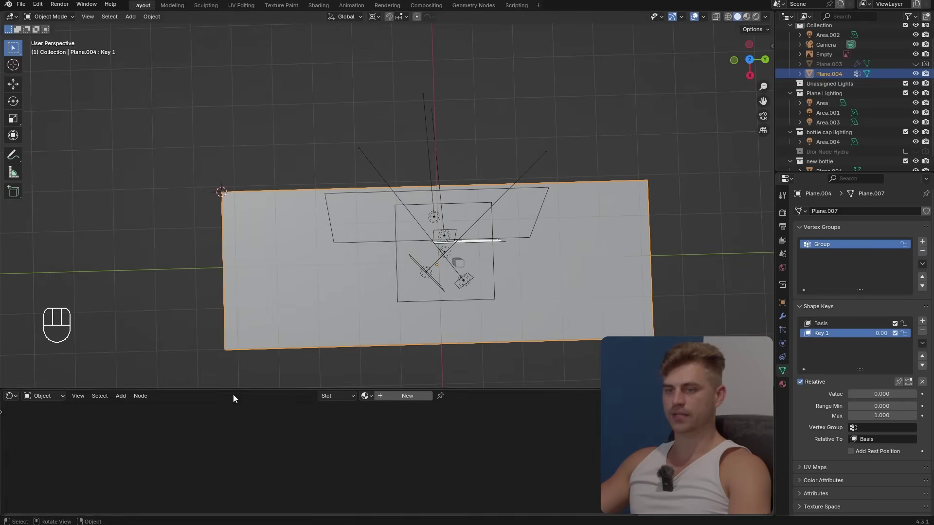
left_click(14, 395)
left_click(134, 434)
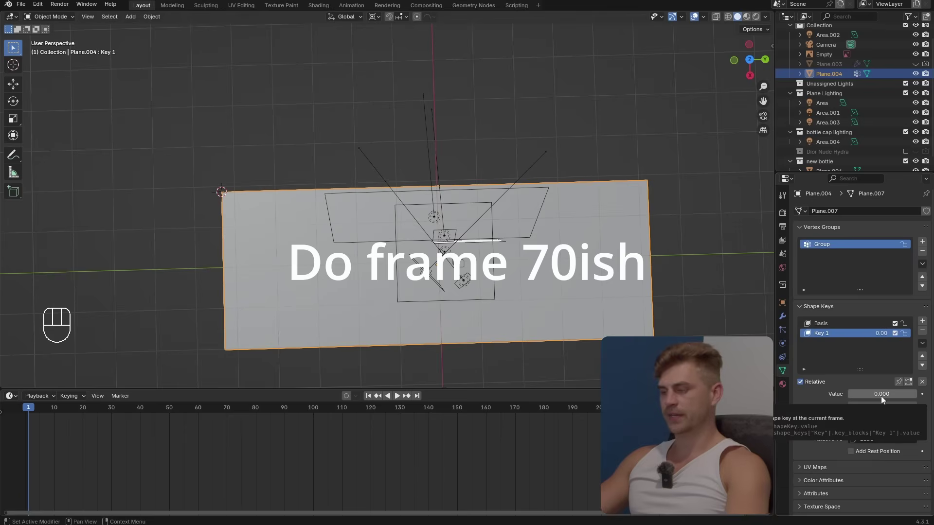
Step: Keyframe the Key 1 value at 0.000 on frame 1 and 1.000 on frame 35, and return to frame 1
key("i")
left_click(124, 411)
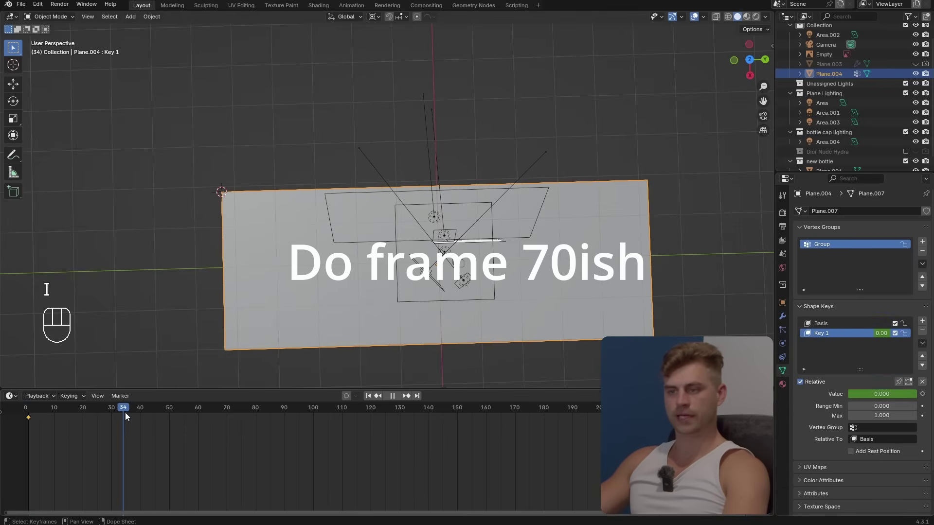
left_click_drag(125, 413, 126, 413)
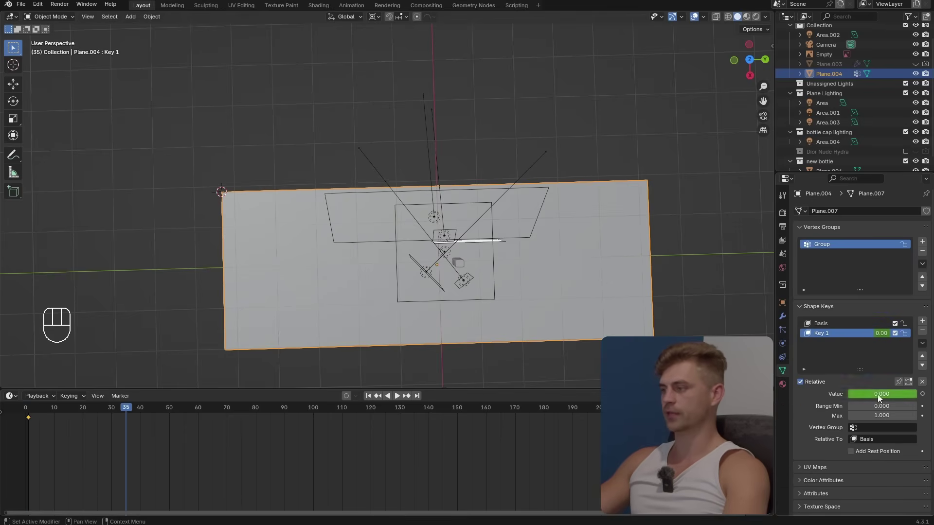
left_click_drag(878, 395, 917, 396)
key("i")
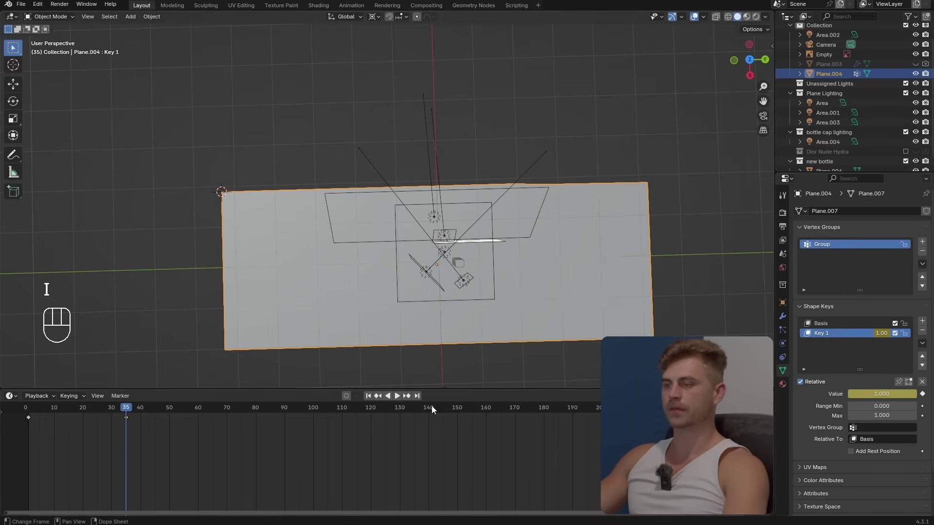
left_click(368, 395)
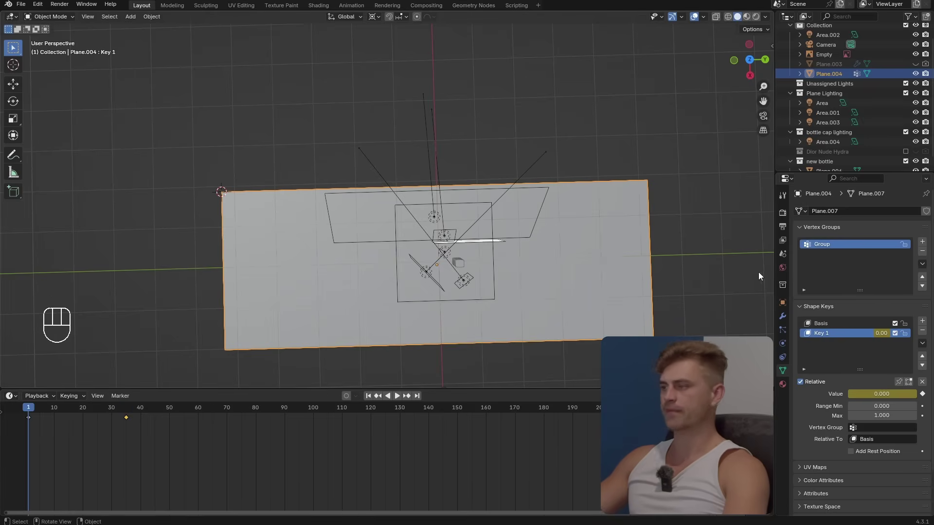
Step: Add Cloth physics to the ground plane and set its Quality Steps to 10
left_click(782, 343)
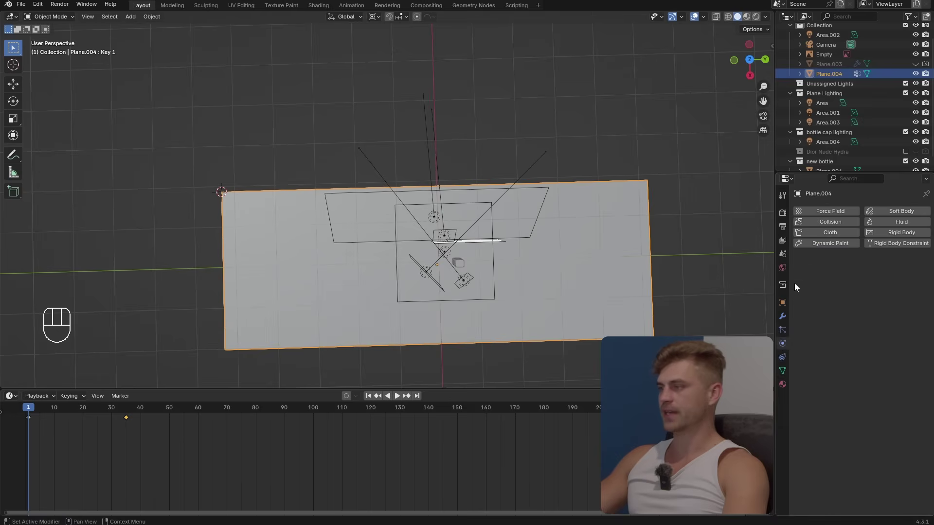
left_click(818, 235)
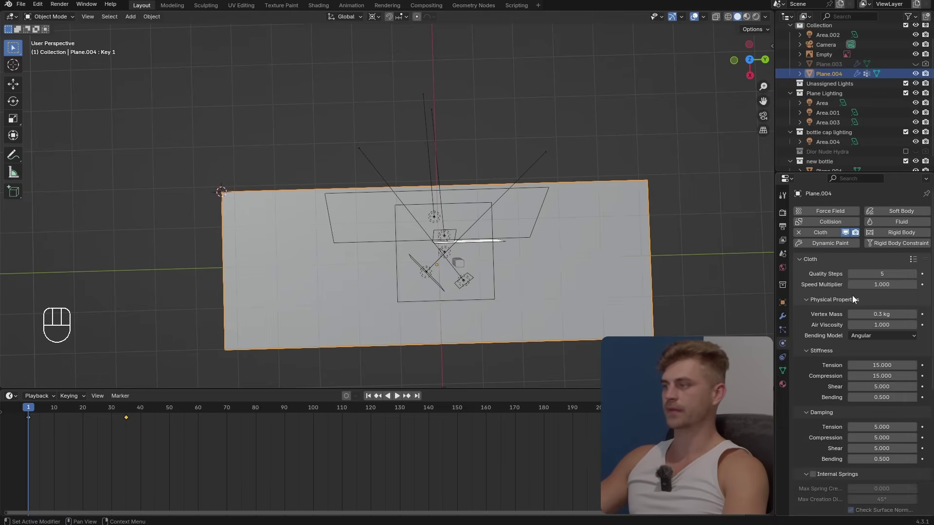
left_click(895, 273)
type("10")
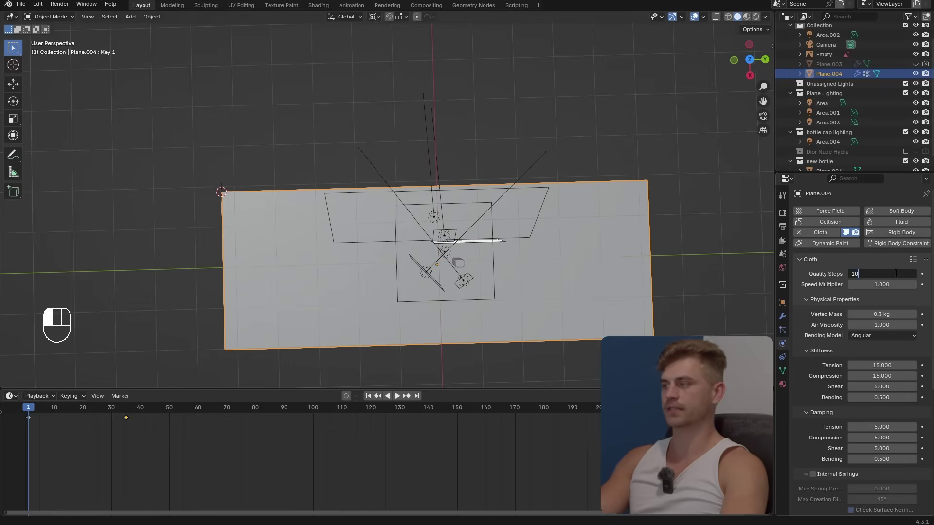
key("Return")
Step: Set the vertex group named Group as the Pin Group in the cloth's Shape settings
scroll(876, 341, "down", 10)
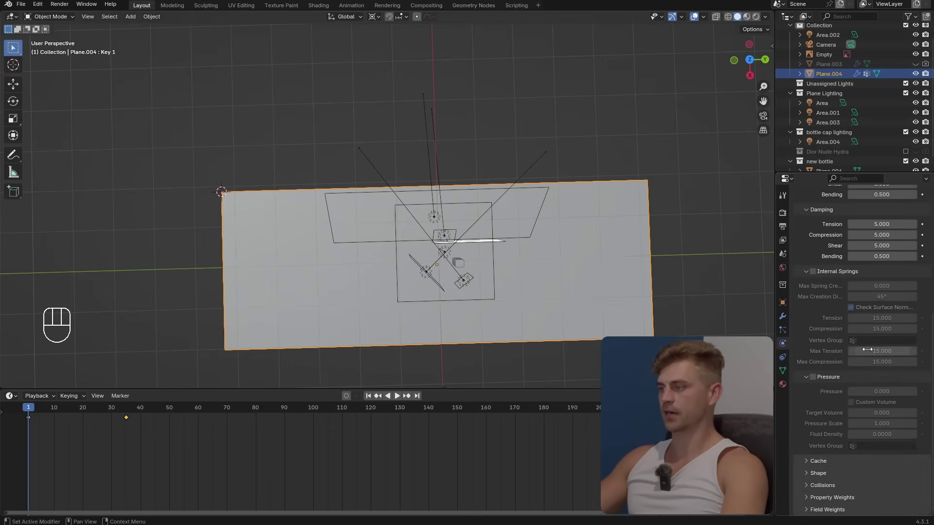
left_click(804, 473)
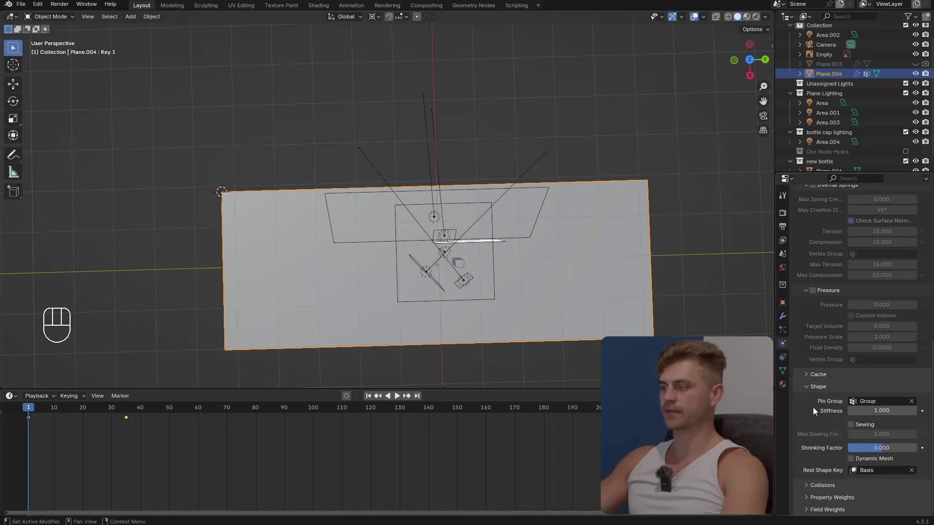
left_click(876, 402)
left_click(821, 417)
Step: Enable Self Collisions for the cloth and set the collision Quality to 5
scroll(883, 411, "down", 7)
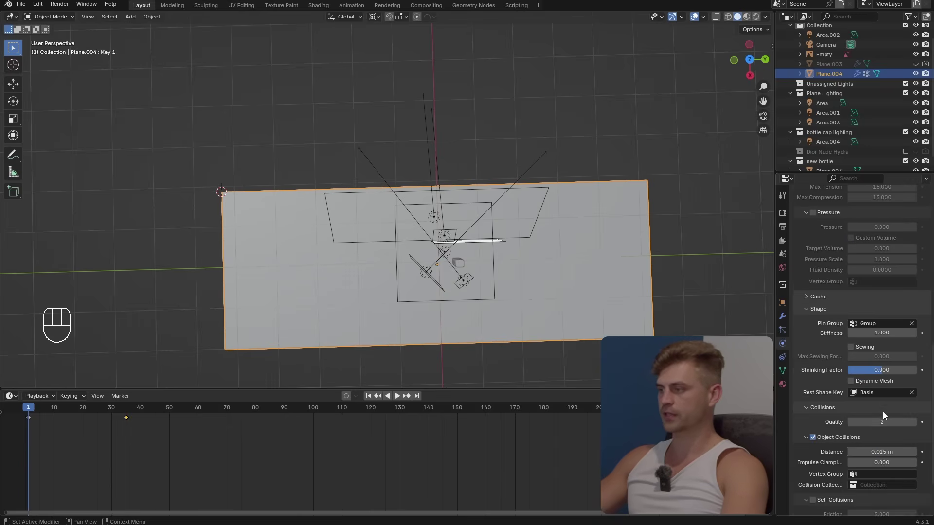
left_click(813, 442)
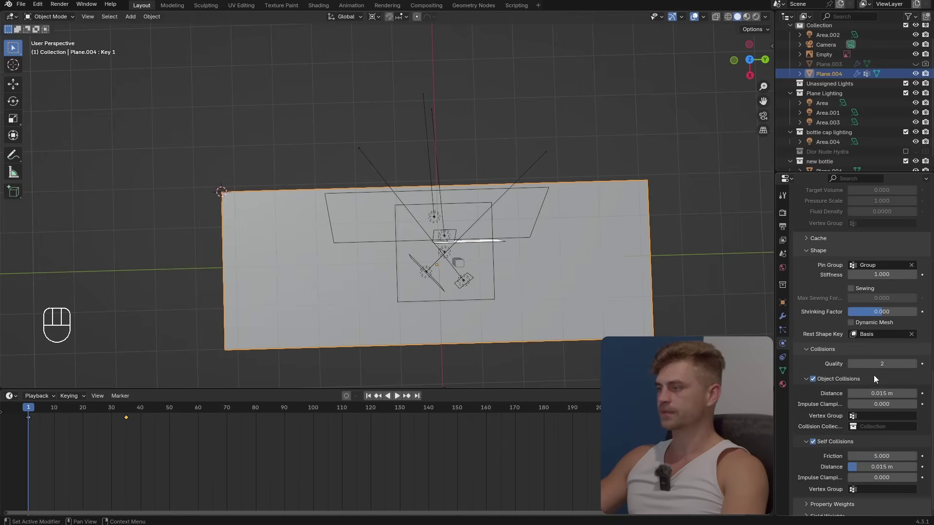
left_click(879, 366)
type("5")
key("Return")
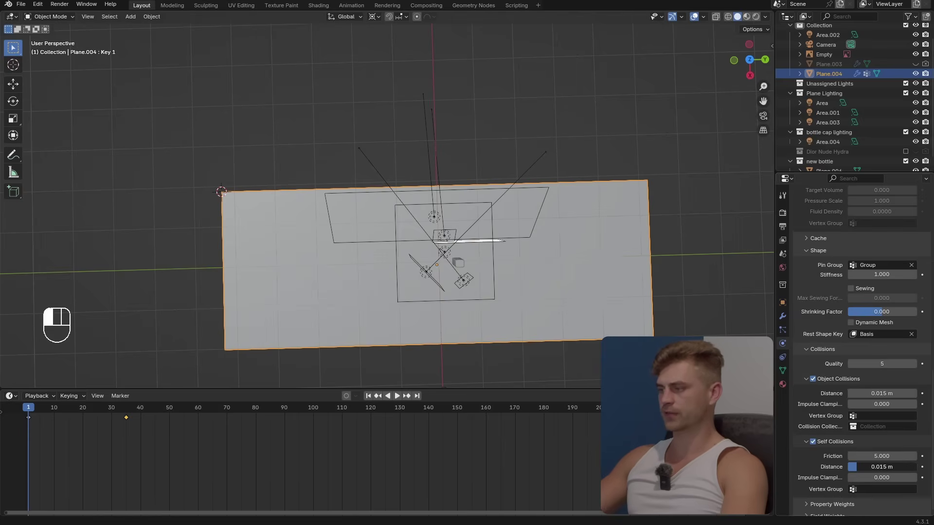
Step: Reduce both the self-collision distance and the object collision distance of the cloth to 0.001 m
left_click_drag(857, 467, 851, 467)
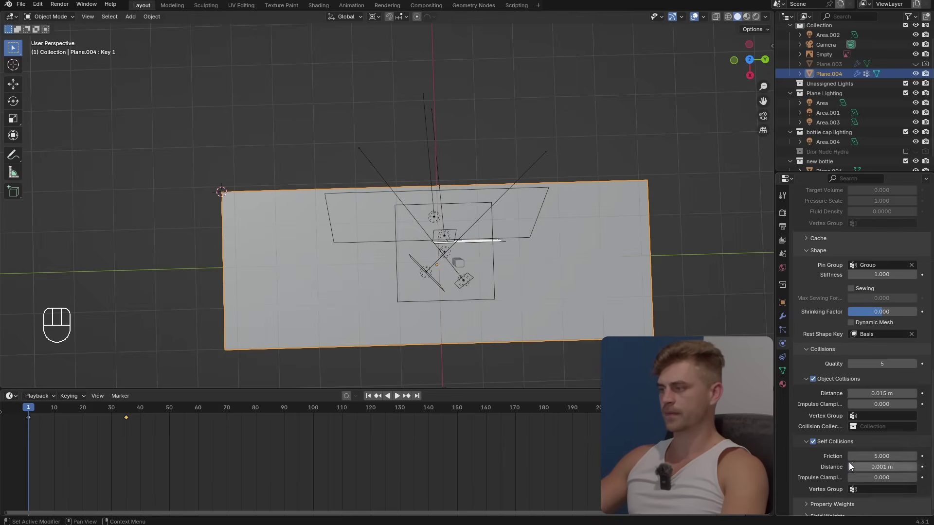
left_click_drag(888, 394, 886, 394)
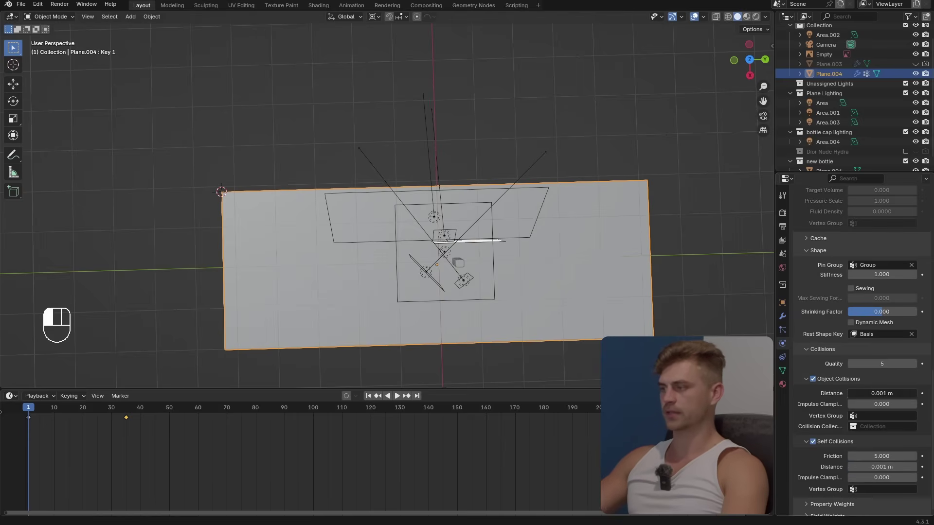
scroll(857, 396, "down", 10)
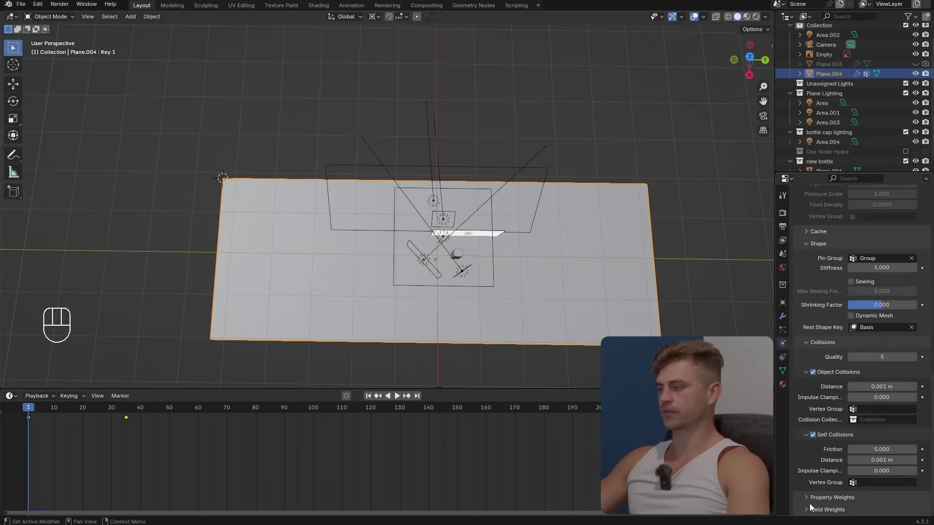
Step: Set the cloth's Gravity field weight to 0 and end its simulation cache at frame 150
scroll(879, 435, "down", 5)
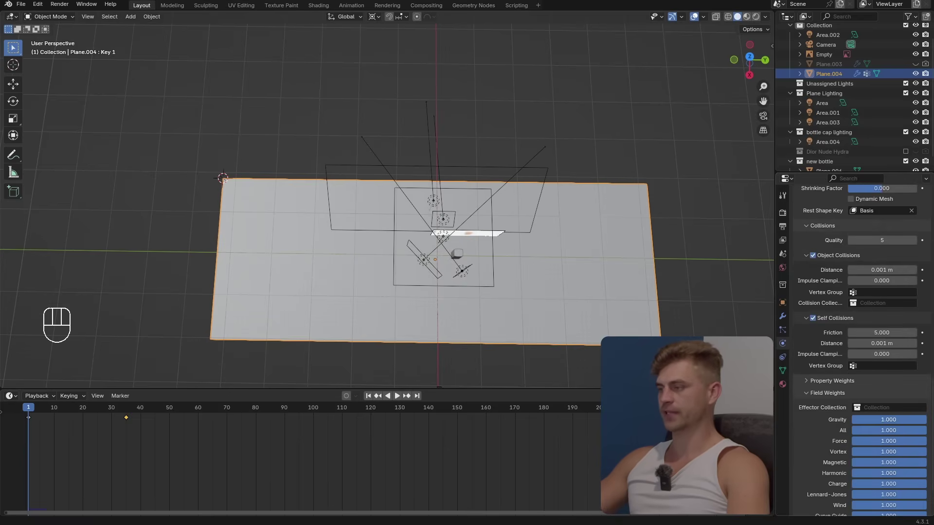
left_click_drag(919, 419, 855, 419)
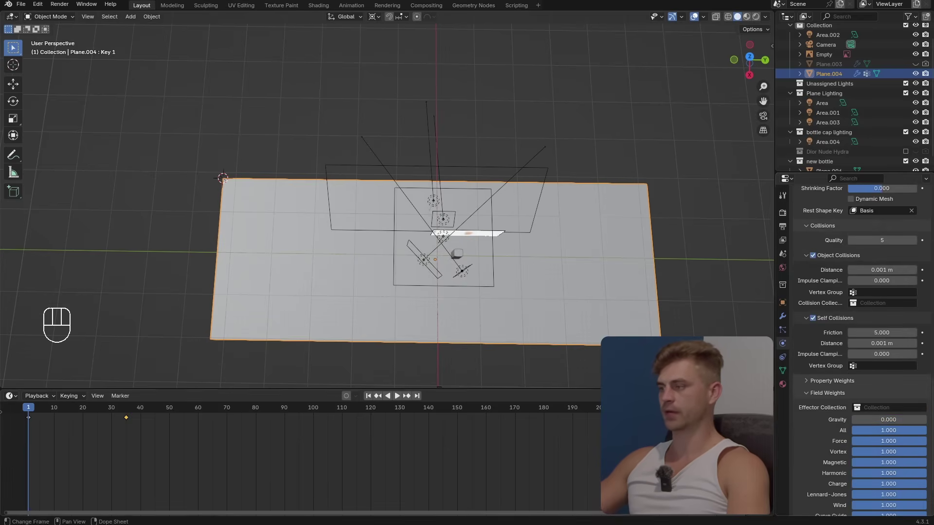
scroll(837, 336, "up", 8)
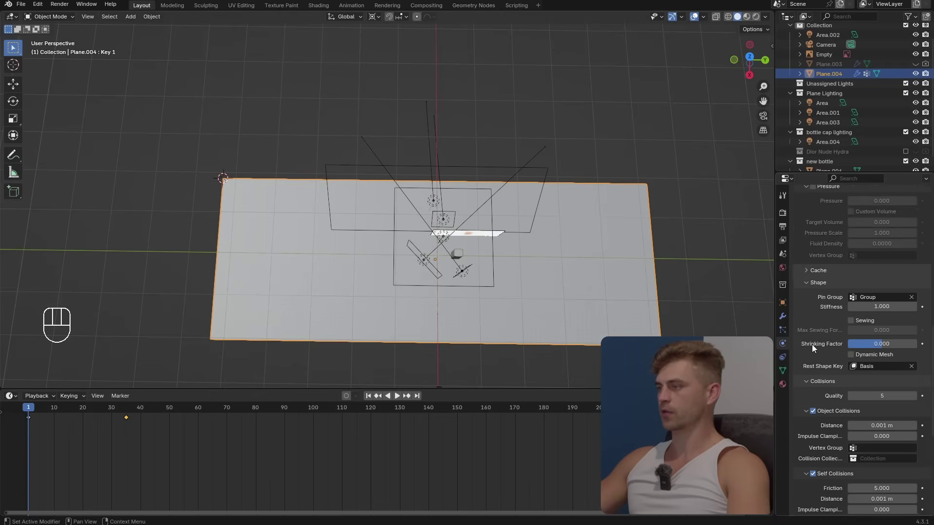
left_click(806, 309)
left_click(884, 356)
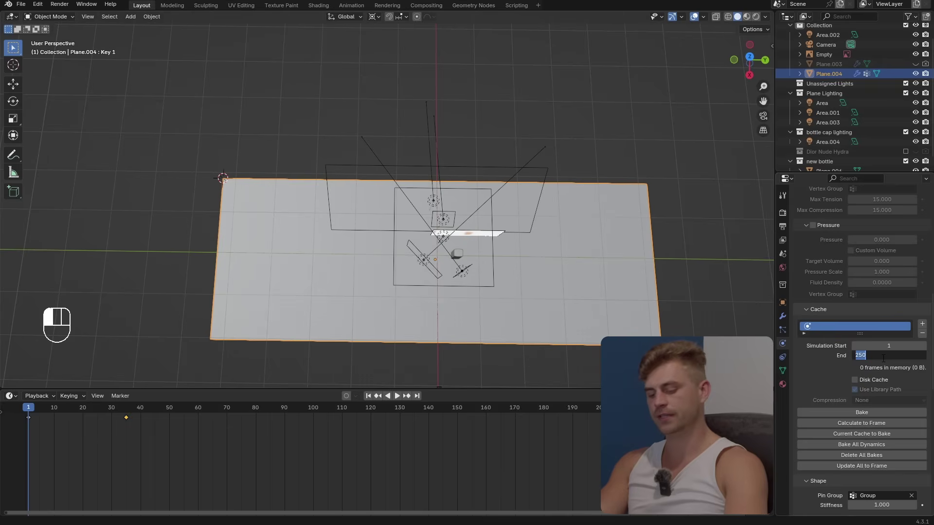
type("150")
key("Return")
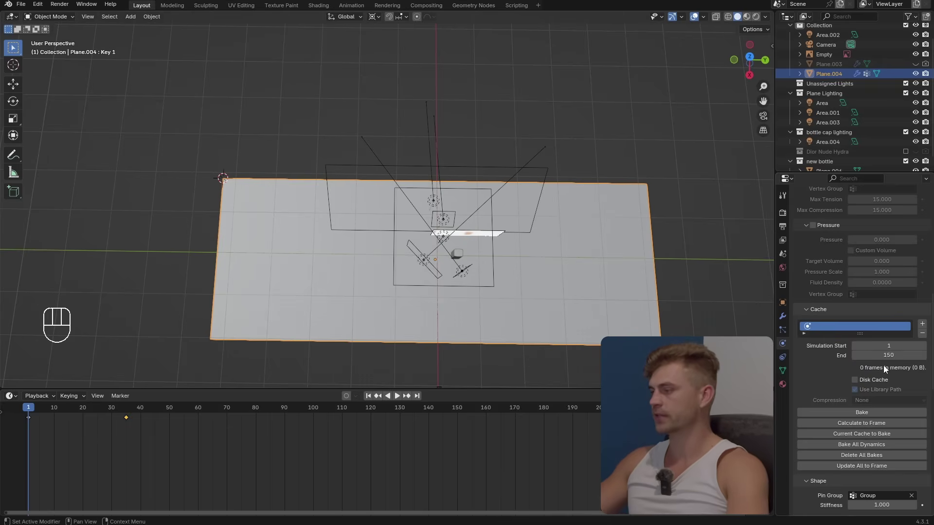
Step: Save the file, bake the cloth simulation and play back the draping animation
key("ctrl+s")
left_click(865, 412)
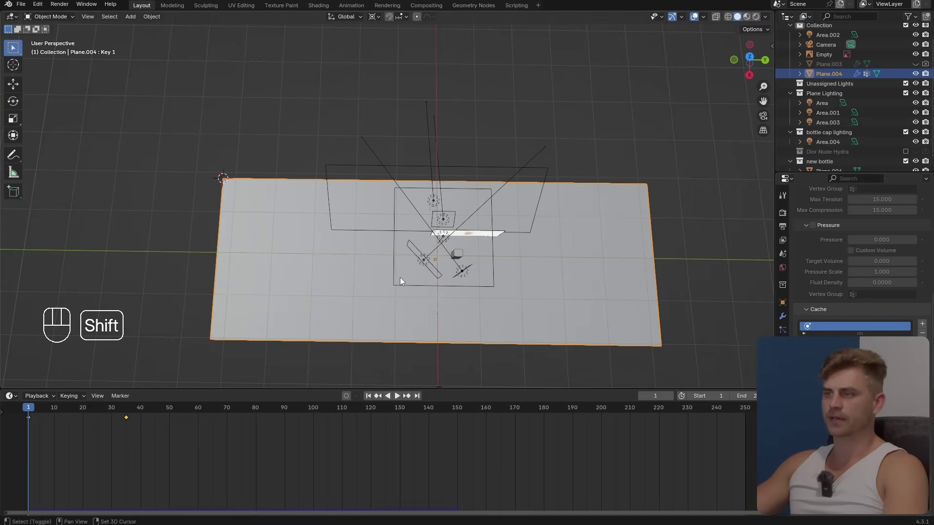
key("shift+space")
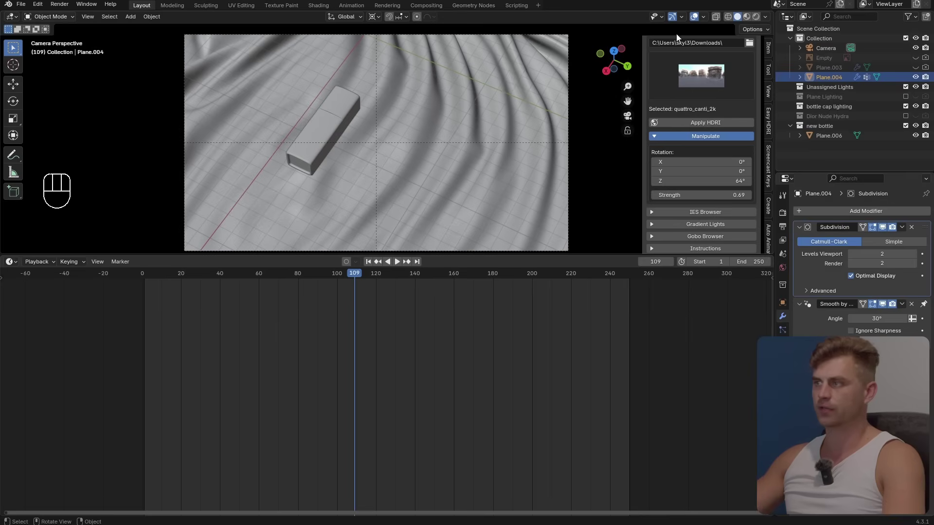
left_click_drag(614, 62, 663, 32)
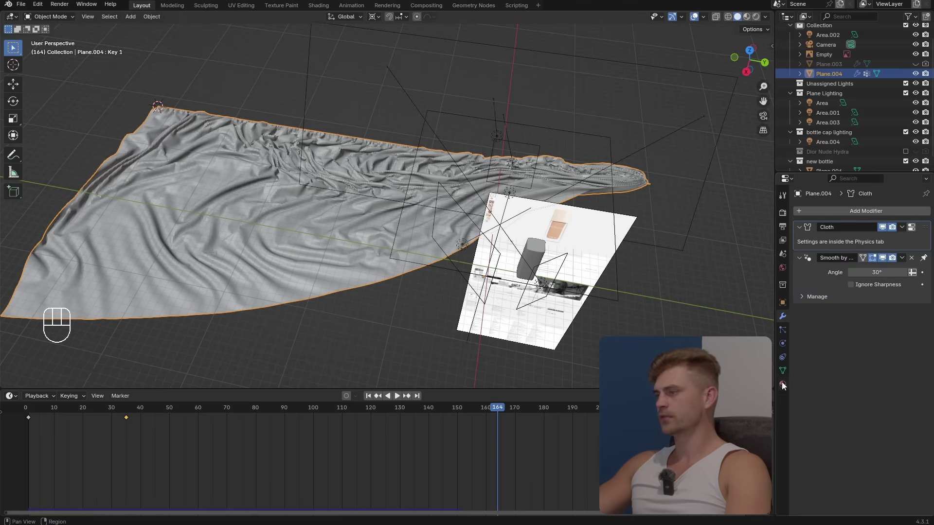
Step: Remove the Key 1 shape key from the plane and apply its Cloth modifier
left_click(782, 371)
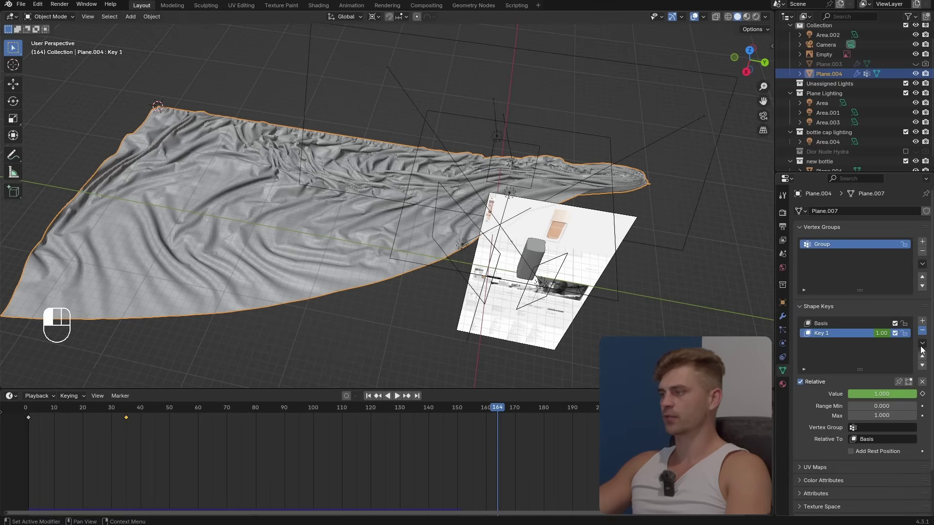
left_click(922, 330)
left_click(782, 316)
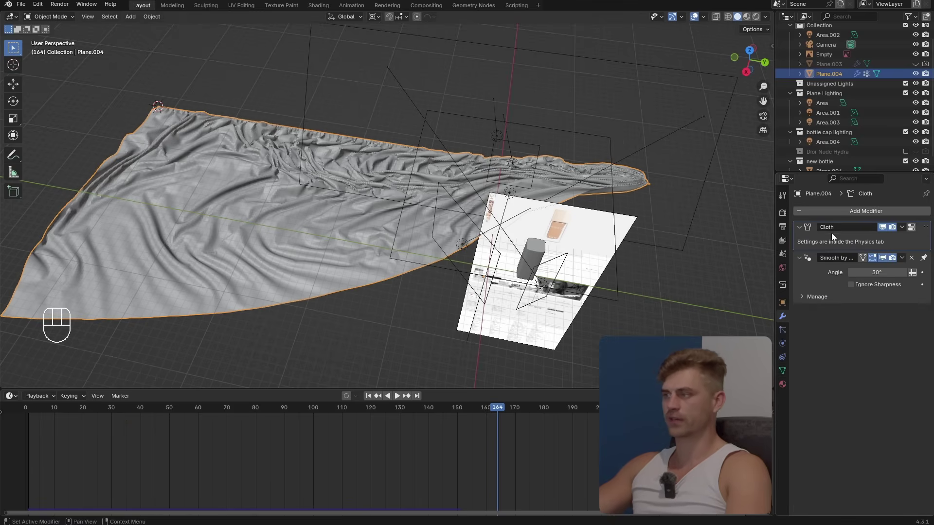
key("ctrl+a")
Step: Move the draped cloth so that it lies beneath the bottle
scroll(405, 240, "down", 1)
middle_click_drag(404, 240, 417, 248)
key("g")
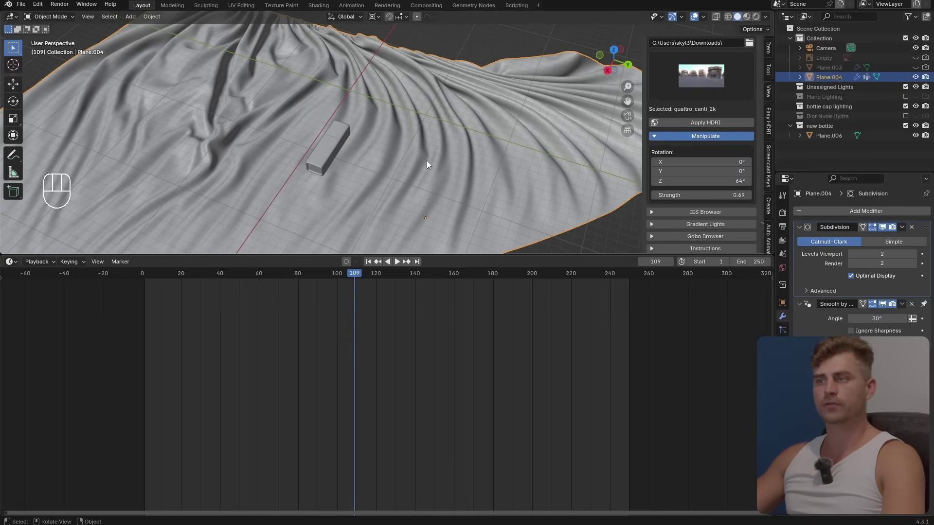
Step: Change the timeline area to the Shader Editor and create a new material for the cloth
scroll(427, 165, "down", 4)
left_click(6, 262)
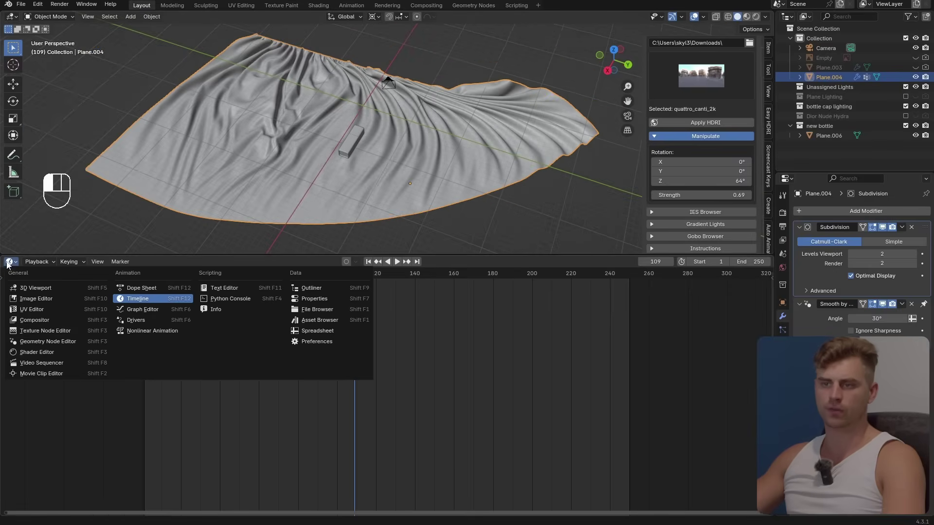
left_click(41, 352)
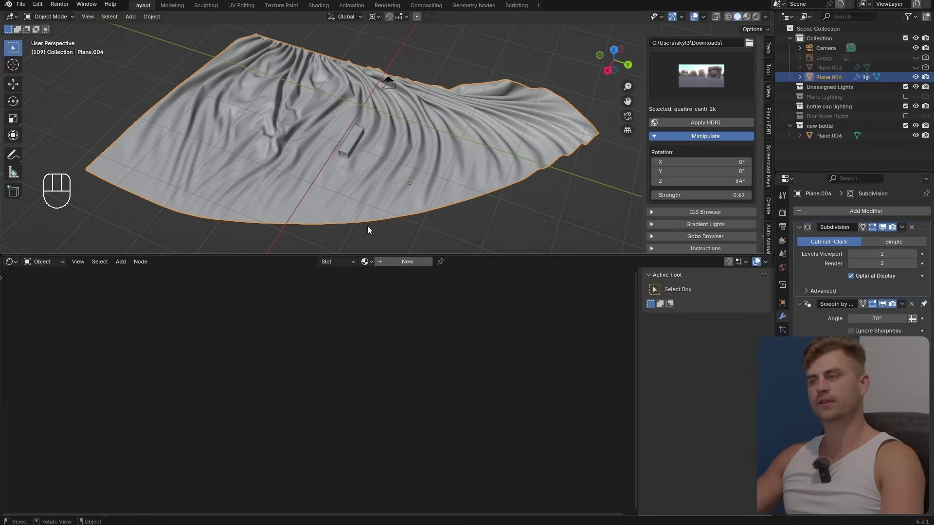
left_click(419, 261)
middle_click_drag(355, 325, 342, 327)
Step: Add a Gradient Texture node with Mapping and Texture Coordinate nodes feeding its vector input
key("shift+a")
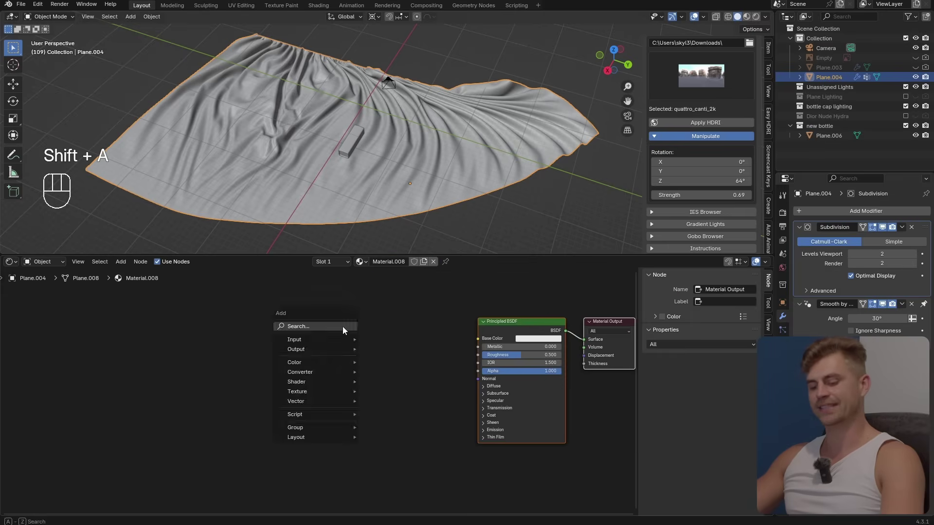
type("gradient")
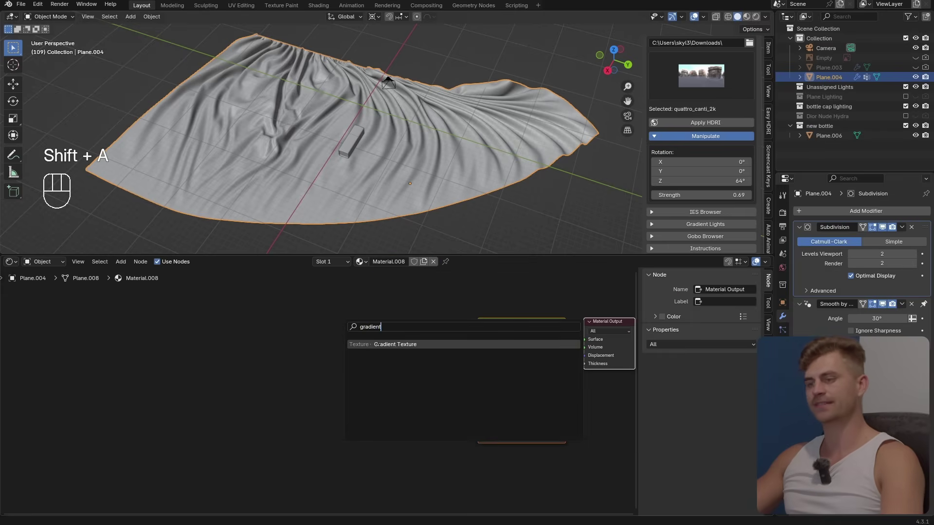
key("Return")
left_click(300, 328)
key("ctrl+t")
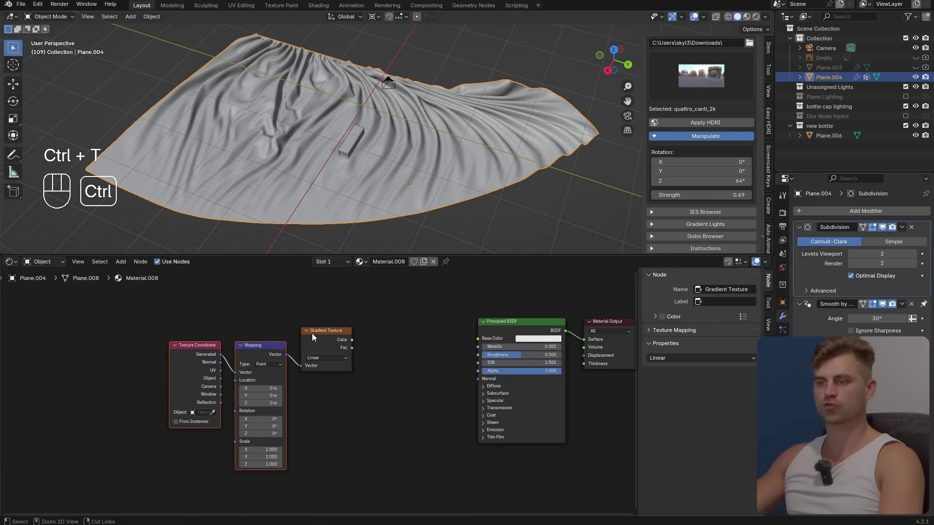
Step: Preview the Gradient Texture directly on the cloth in rendered viewport shading
scroll(317, 398, "up", 2)
left_click(344, 318, "ctrl+shift")
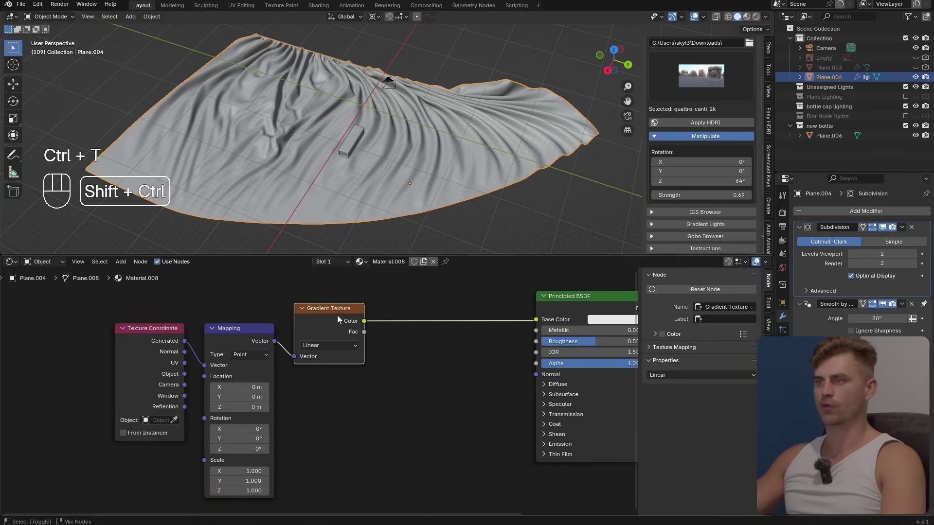
left_click(756, 17)
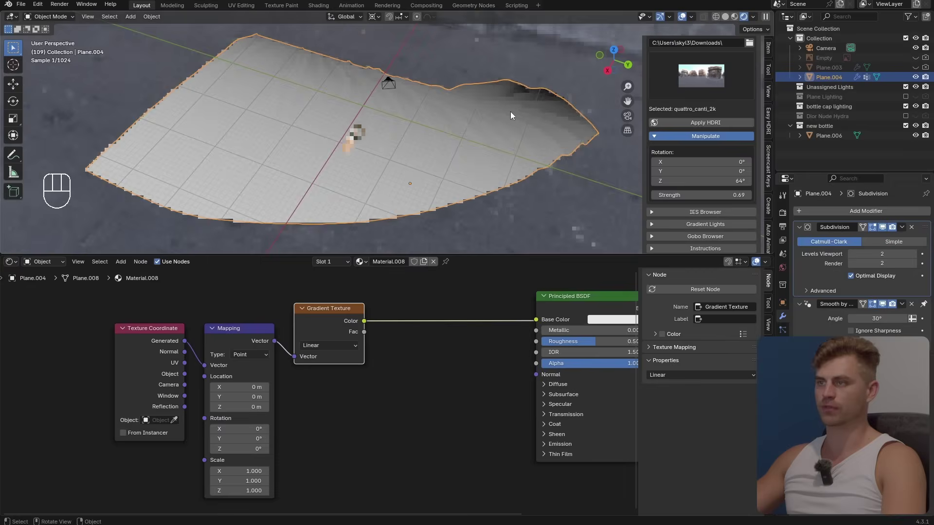
middle_click_drag(407, 134, 437, 145)
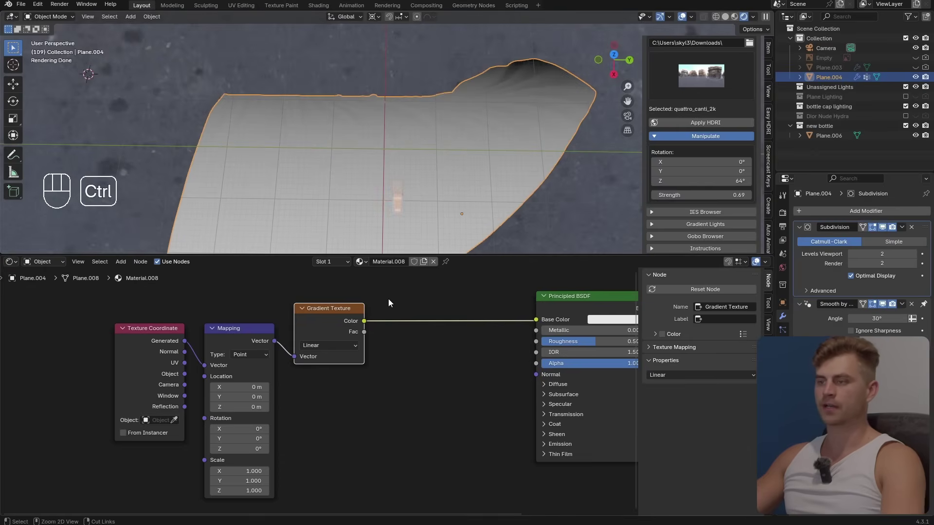
Step: Insert a Color Ramp after the Gradient Texture and move its black stop to position 0.314
key("ctrl+q")
left_click_drag(392, 348, 425, 348)
middle_click_drag(358, 364, 317, 340, "shift")
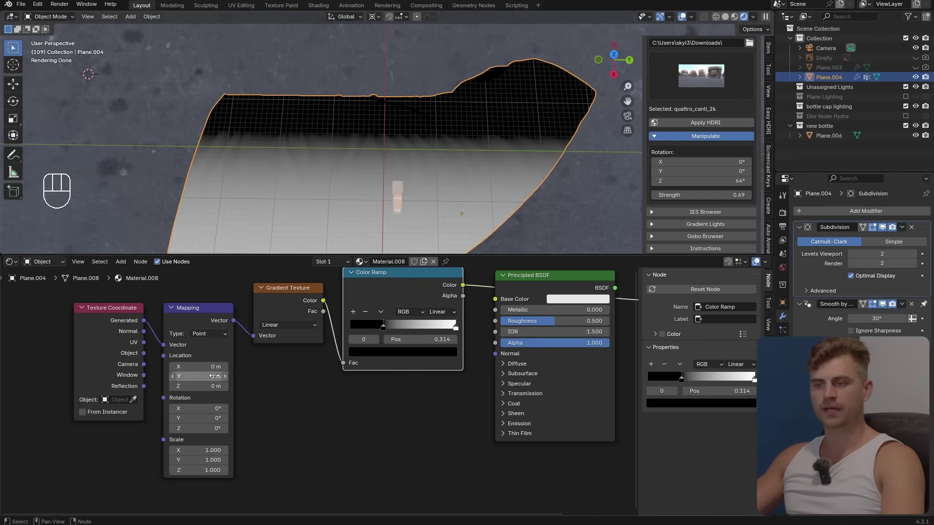
Step: Set the Mapping node's X and Y rotation to 90° so the gradient runs across the cloth's width
middle_click_drag(272, 214, 336, 181)
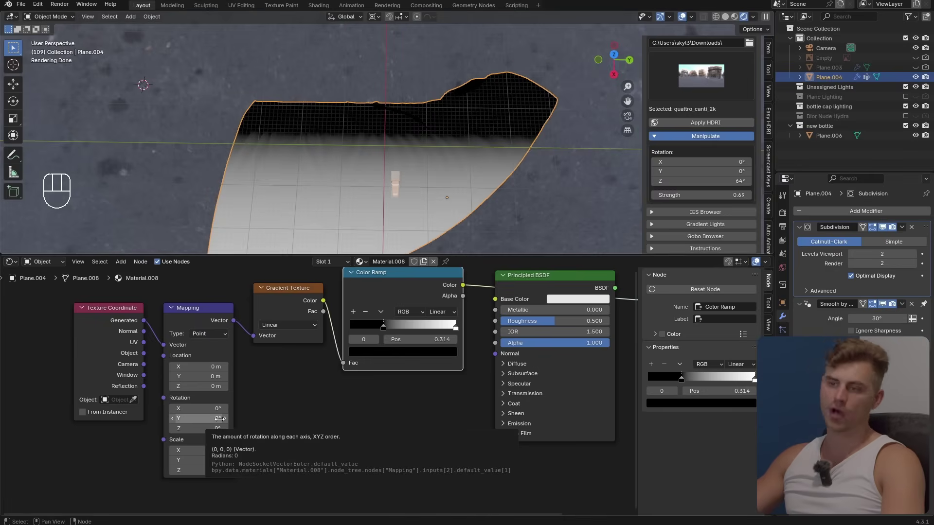
left_click_drag(220, 419, 219, 419)
type("90")
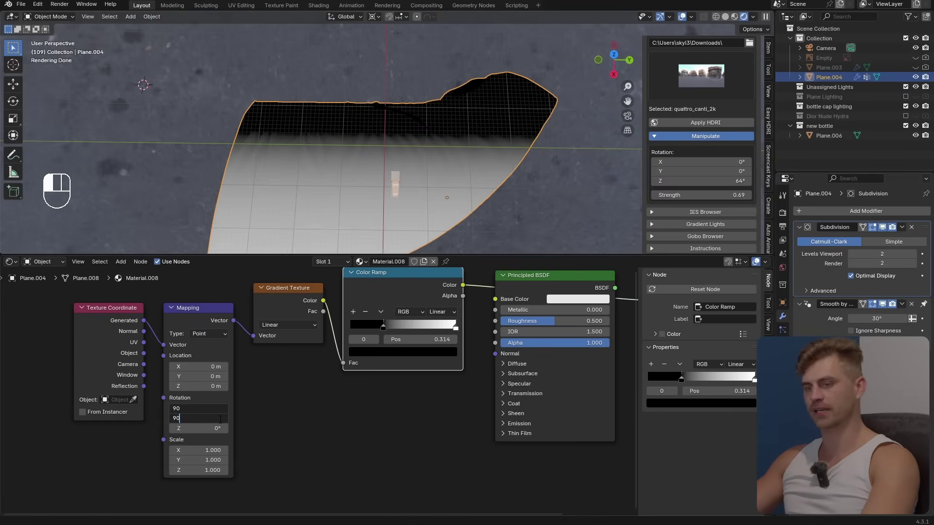
key("Return")
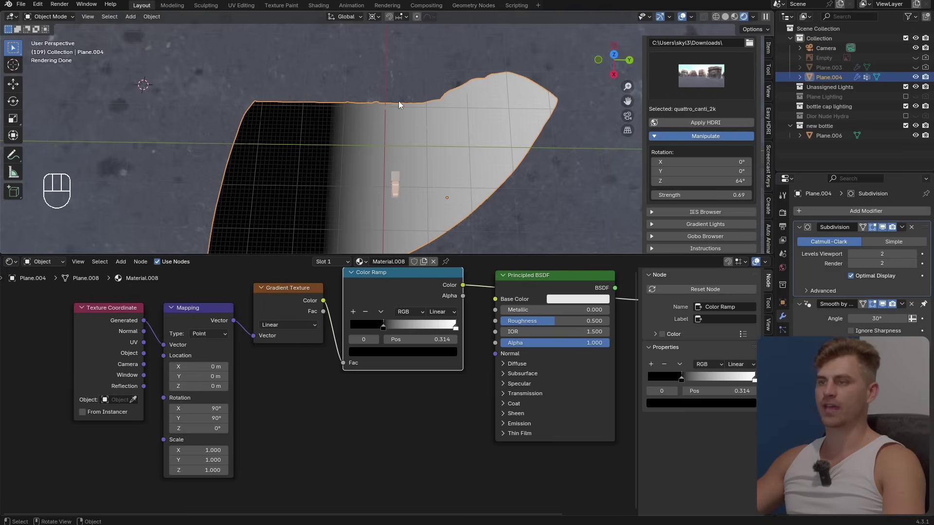
Step: Make the Color Ramp's first stop white at position 0 and feed the ramp into the Base Color of the previewed Principled BSDF
middle_click_drag(337, 168, 308, 145, "shift")
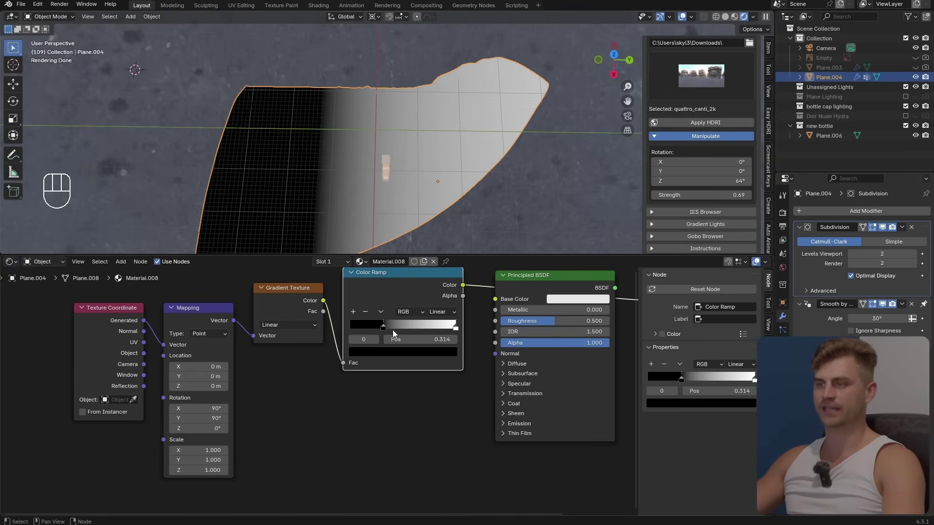
left_click_drag(382, 326, 351, 326)
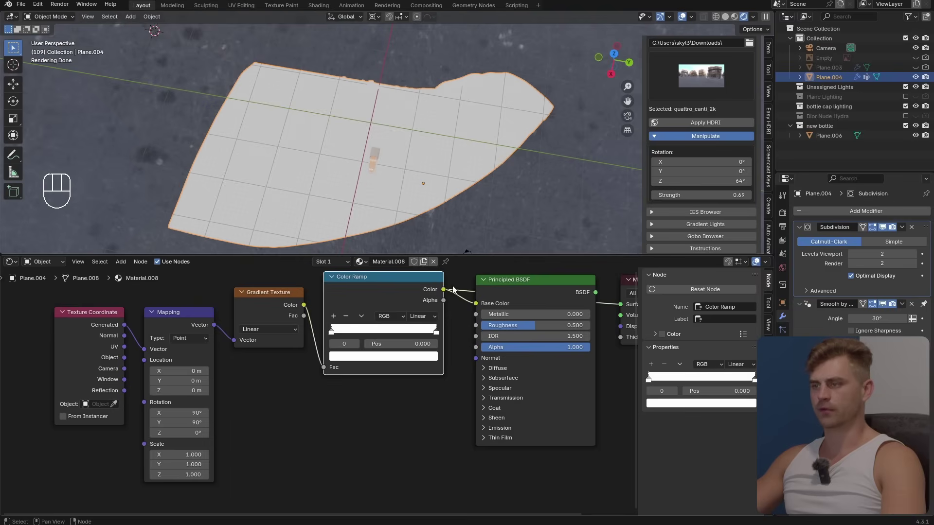
left_click_drag(443, 290, 513, 287)
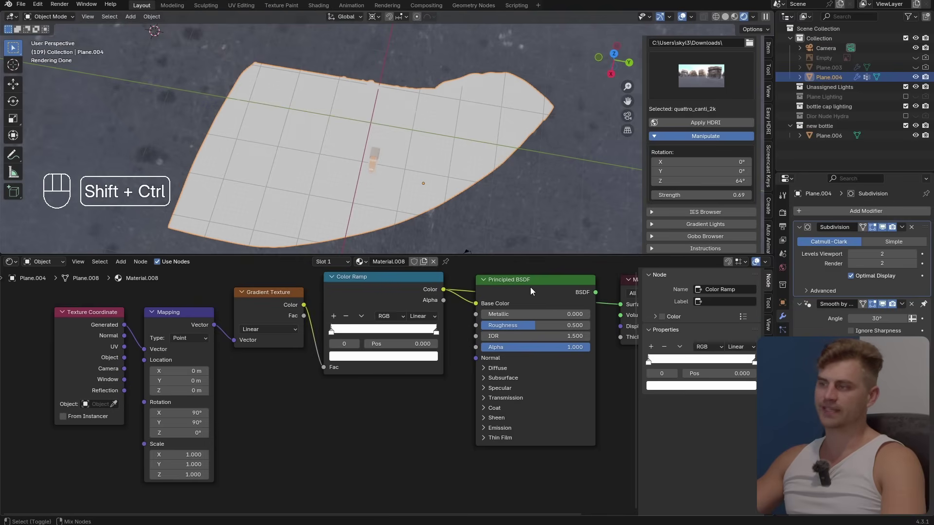
left_click(530, 287, "ctrl+shift")
Step: Color the ramp's first stop light peach, hex FFDDBAFF
scroll(383, 180, "up", 3)
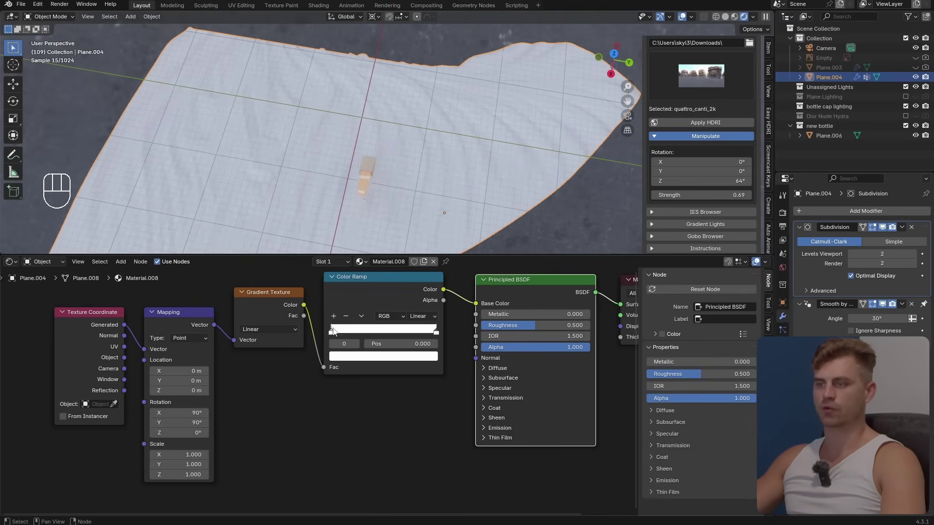
left_click(360, 358)
left_click(369, 242)
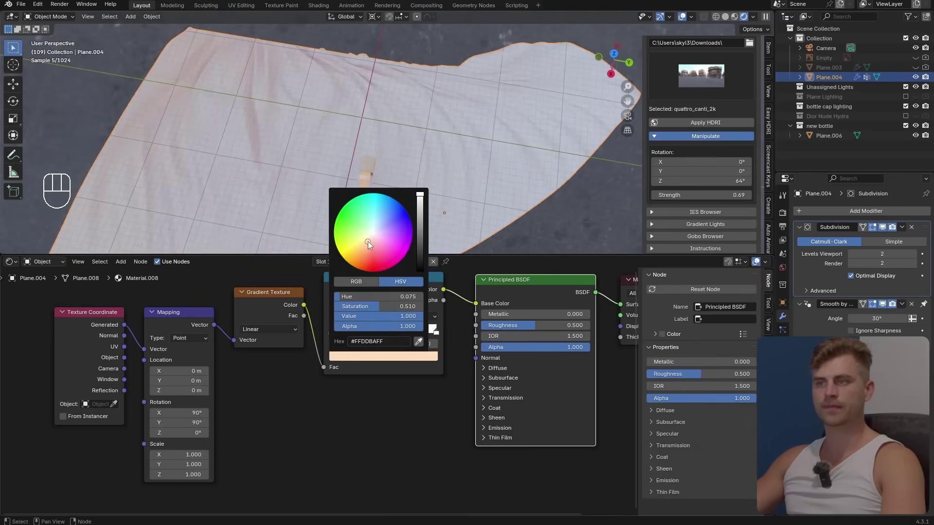
Step: Color the ramp's last stop dark brown and move it to position 0.700
left_click(436, 332)
left_click(415, 357)
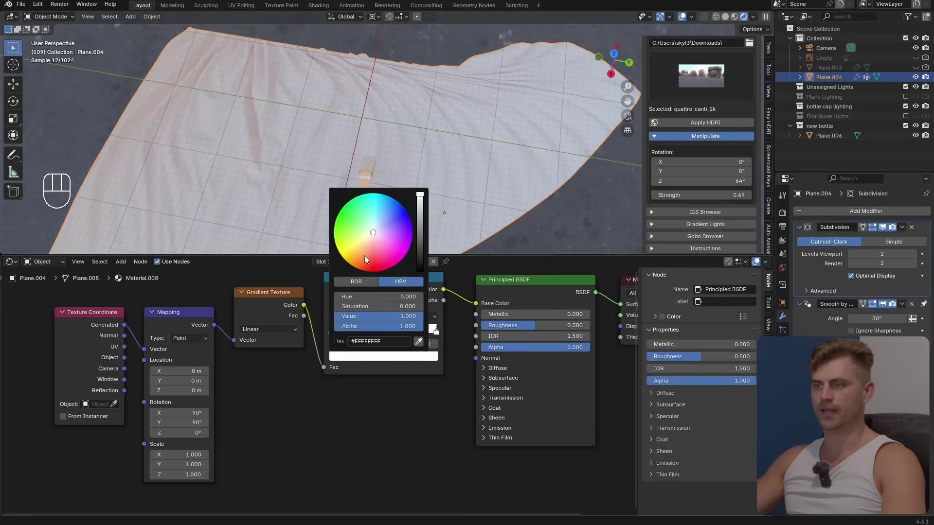
left_click(356, 269)
left_click(420, 251)
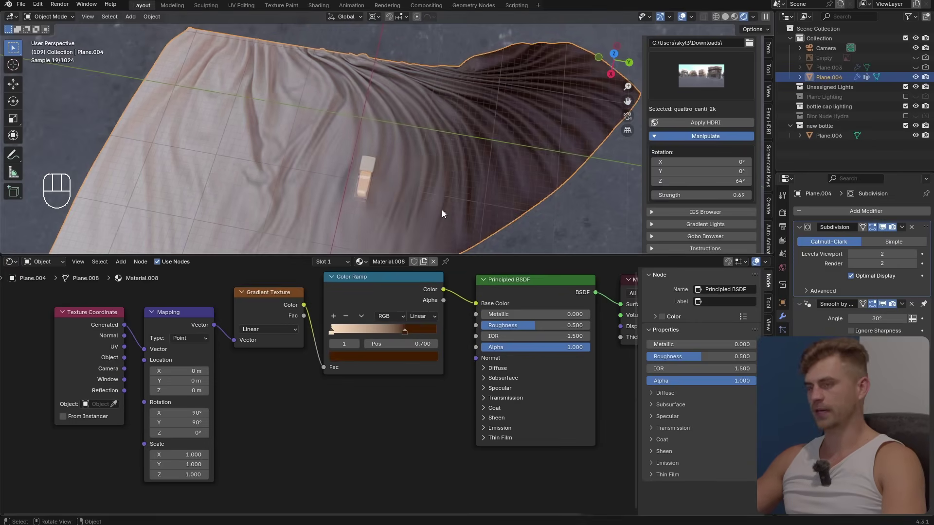
Step: In the camera view, bring the ramp's stops closer together, shifting the brown one inward and the peach one to position 0.255
key("KP_0")
left_click_drag(404, 329, 398, 328)
left_click_drag(334, 331, 342, 332)
left_click_drag(341, 332, 369, 336)
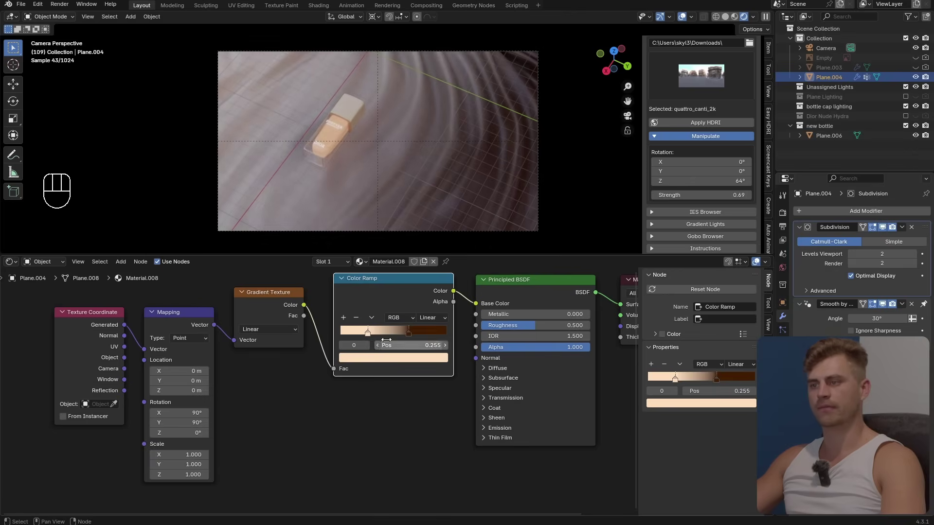
Step: Add a middle ramp stop in warm orange-tan at position 0.489 and shift the peach stop to 0.336
left_click(346, 316)
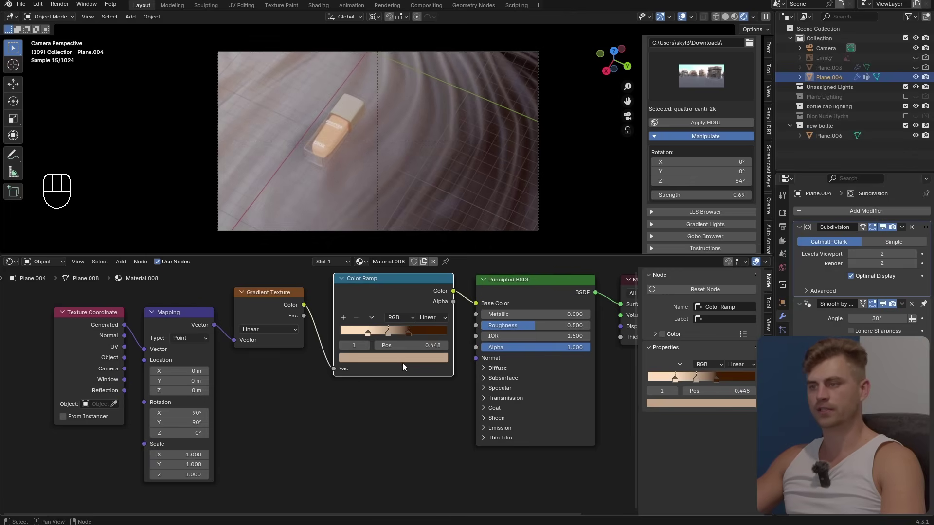
left_click(402, 359)
mouse_move(428, 219)
left_mouse_down()
mouse_move(430, 229)
mouse_move(429, 209)
left_mouse_up()
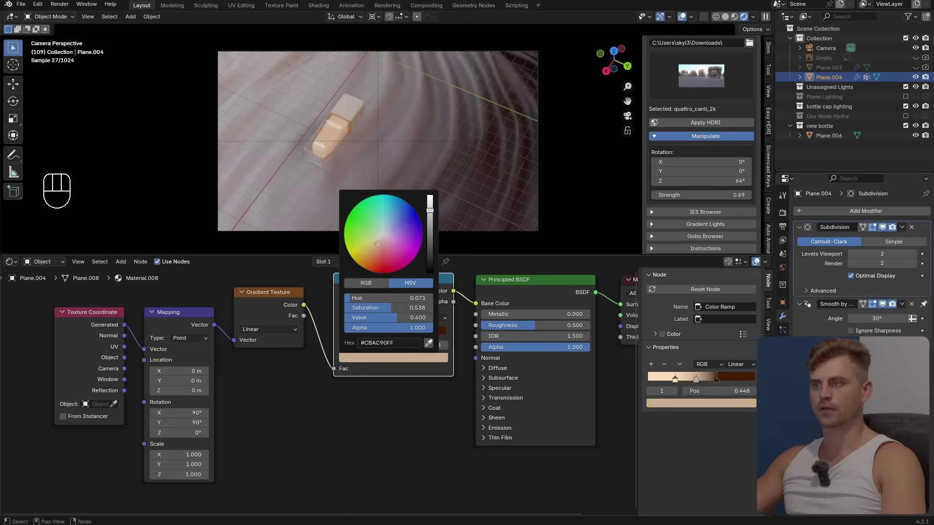
left_click_drag(370, 247, 378, 248)
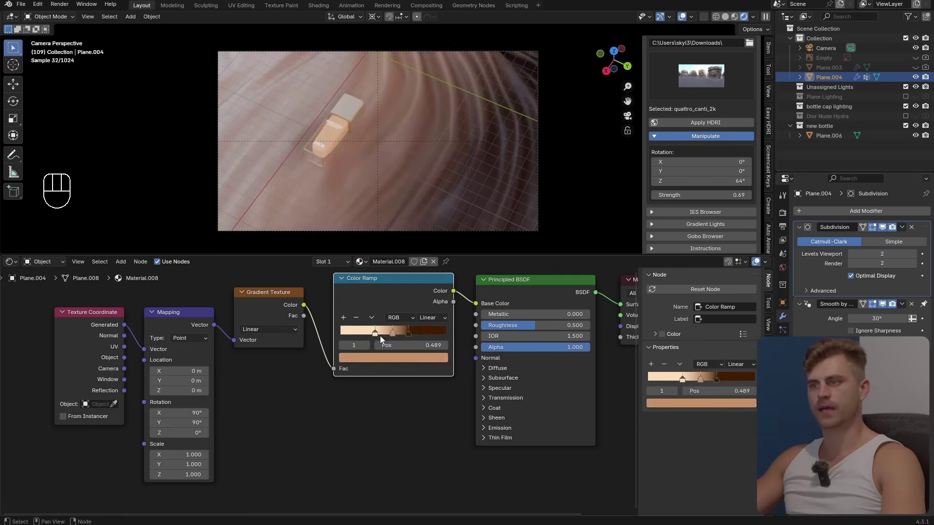
left_click(376, 334)
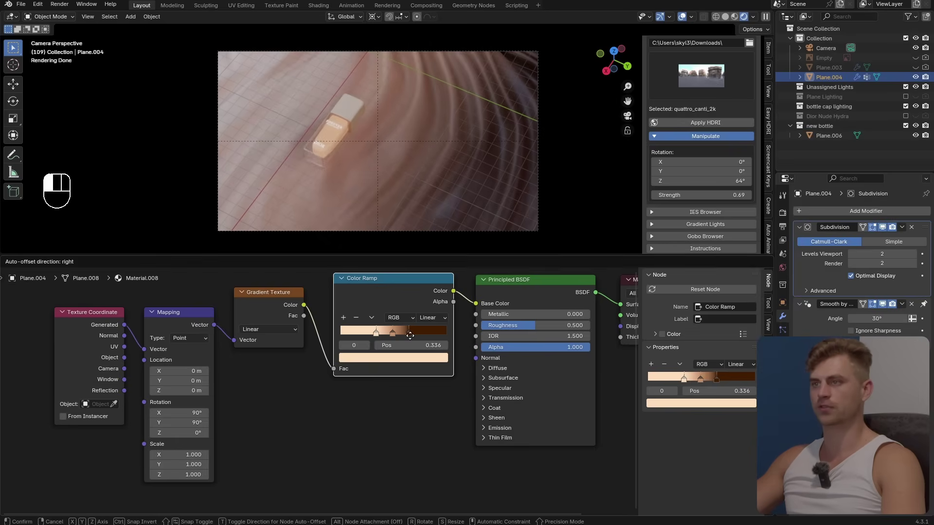
Step: Hide the viewport overlays, set the cloth material's roughness to 0.245 and save the file
scroll(381, 187, "up", 1)
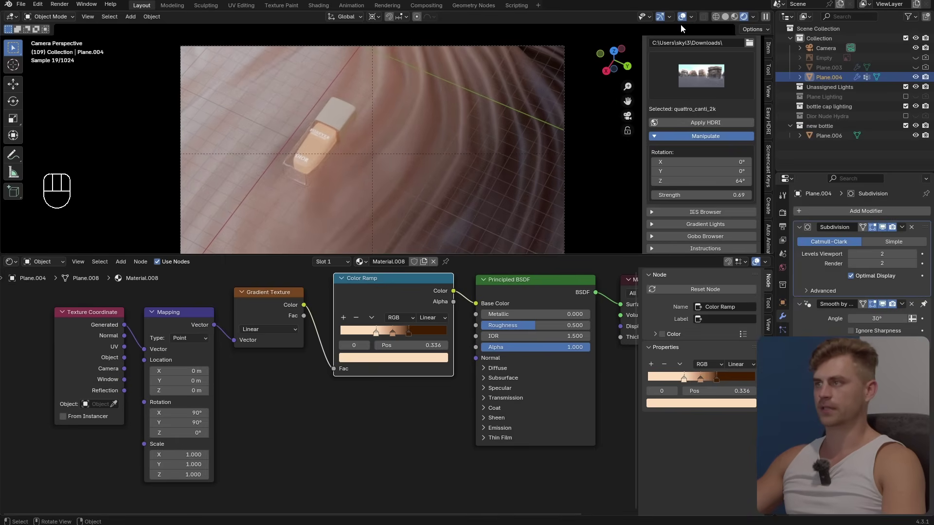
left_click(682, 17)
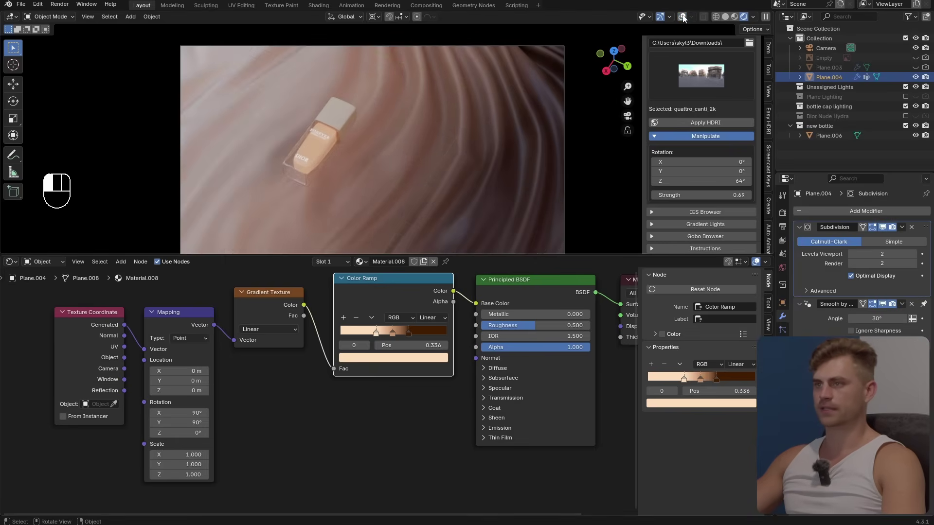
middle_click_drag(540, 126, 526, 105, "shift")
left_click_drag(535, 325, 499, 325)
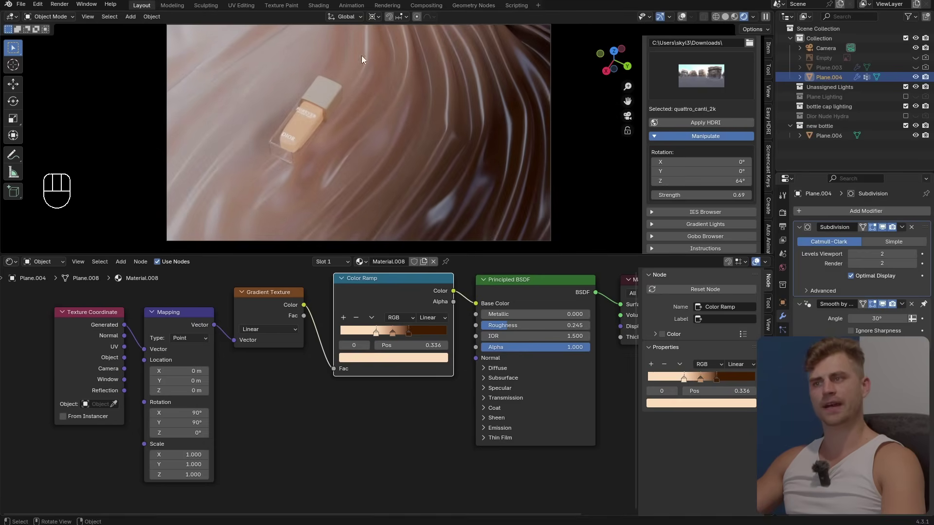
key("ctrl+s")
Step: Scale the Dior bottle by about 1.166 and rotate it about -6.6° in the camera view
middle_click_drag(344, 140, 358, 154, "shift")
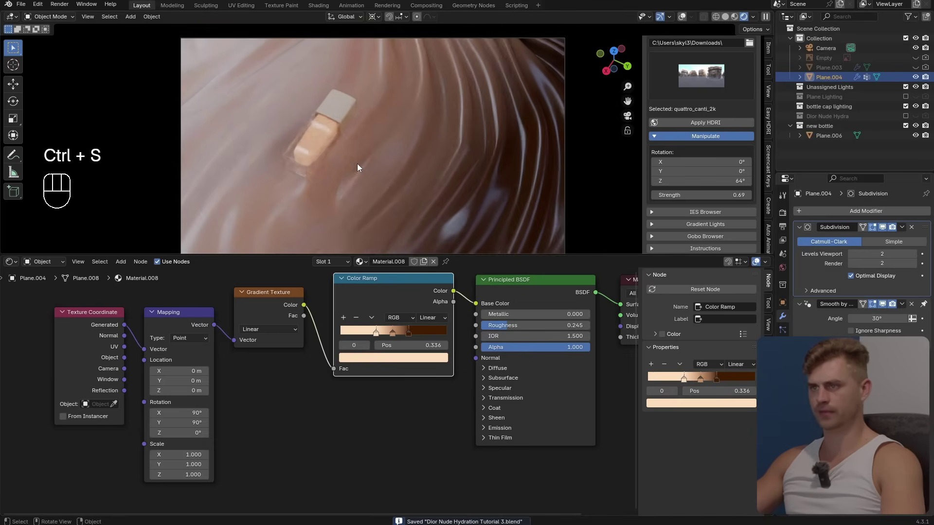
key("s")
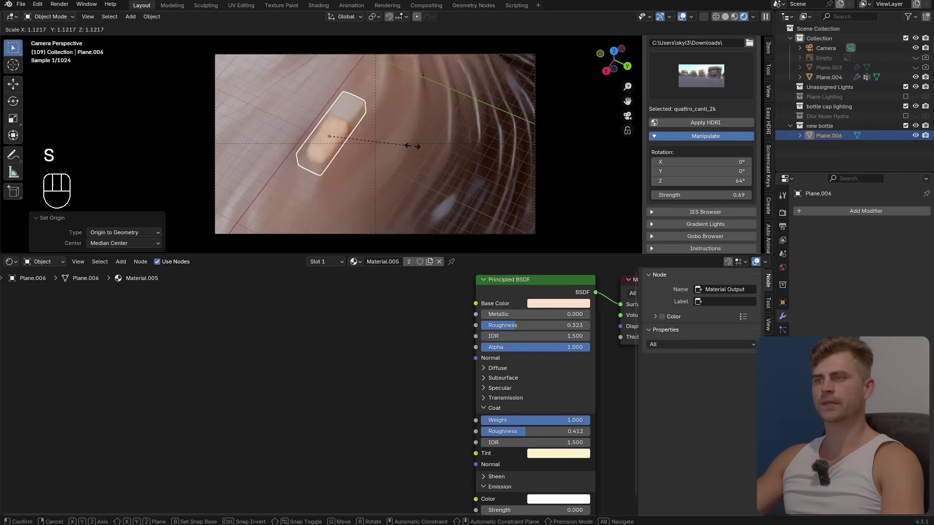
left_click(416, 148)
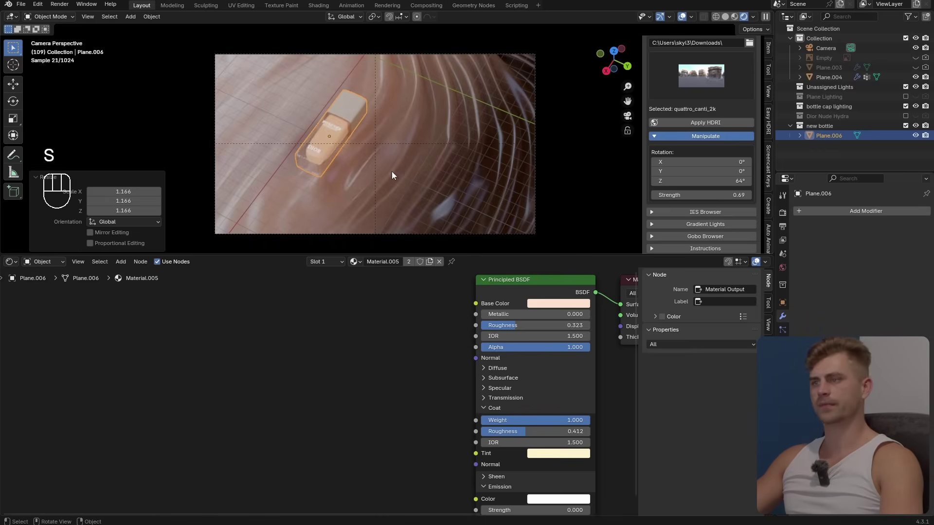
key("r")
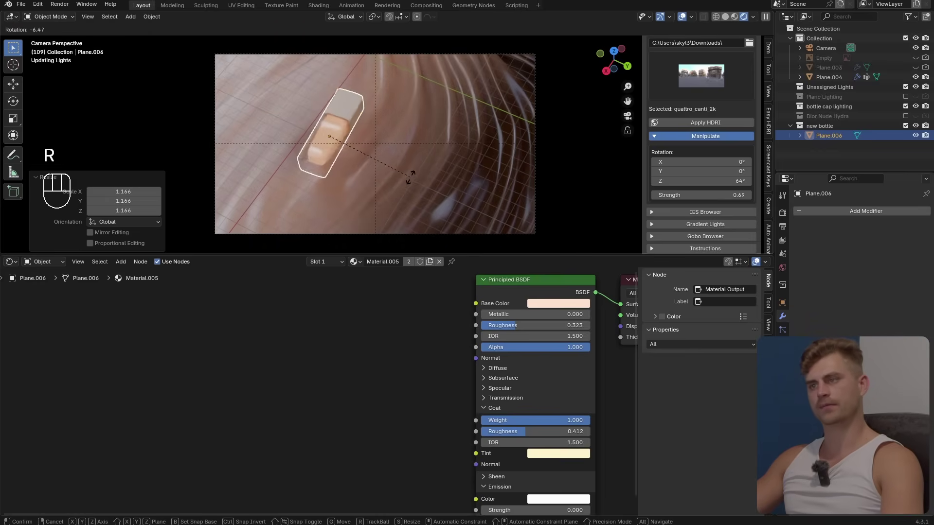
left_click(410, 177)
Step: Move the bottle about 2.2 m along the global X axis
key("g")
key("y")
key("x")
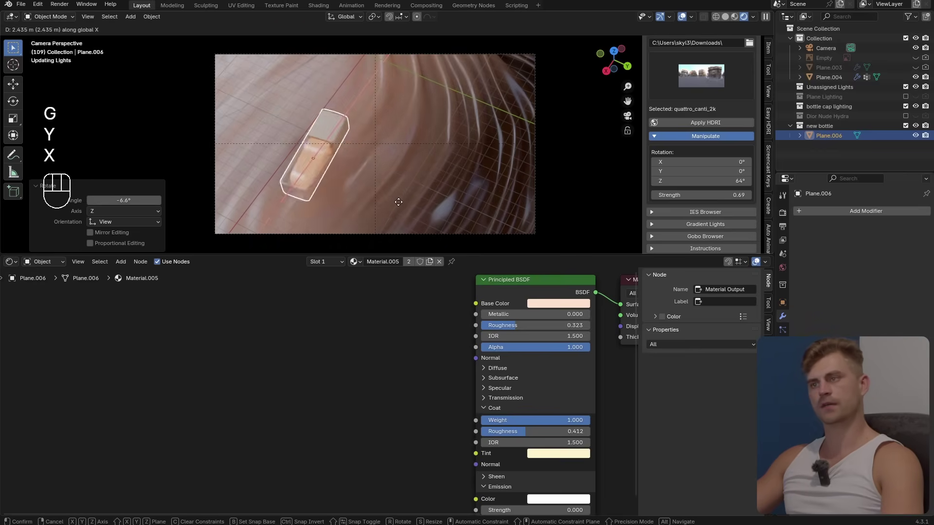
left_click(401, 200)
Step: Duplicate the bottle along negative Y and shift the copy about 1 m along X so both stand side by side
scroll(398, 173, "up", 2)
middle_click_drag(392, 177, 385, 165, "shift")
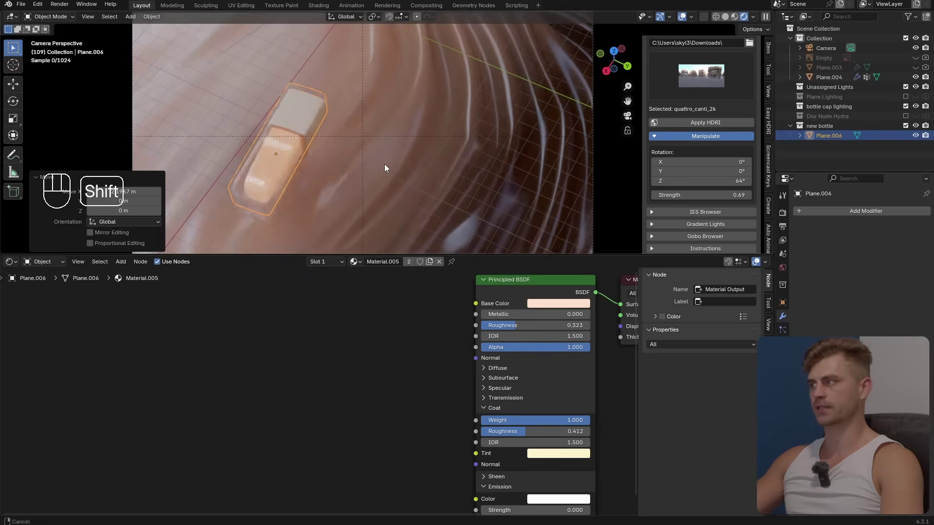
key("shift+d")
key("y")
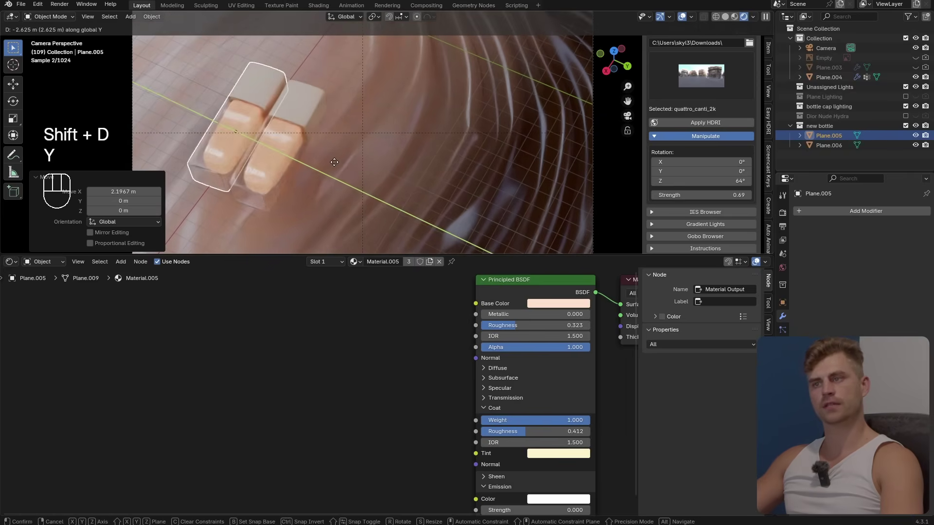
left_click(334, 162)
key("g")
key("x")
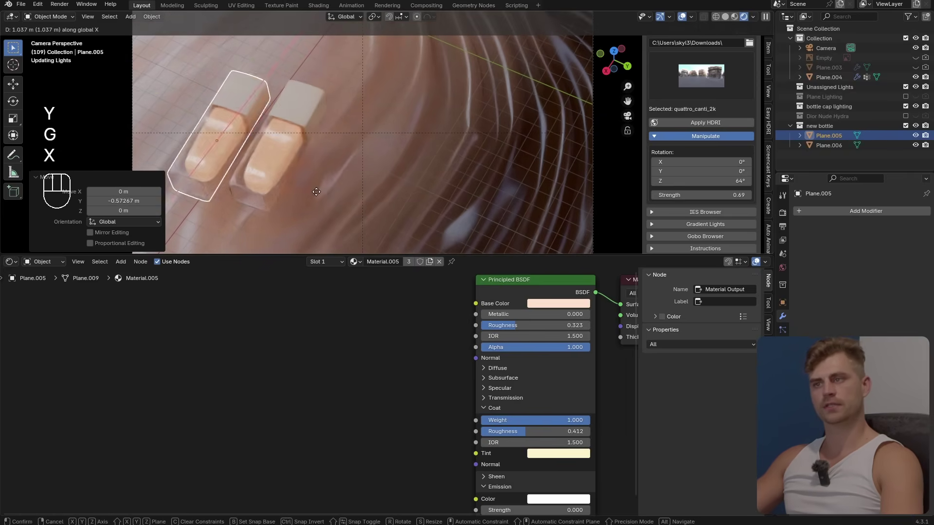
left_click(316, 192)
Step: Duplicate both bottles along Y and offset the copies about 0.73 m along X to extend the row to four
left_click(290, 156, "shift")
key("shift+d")
key("y")
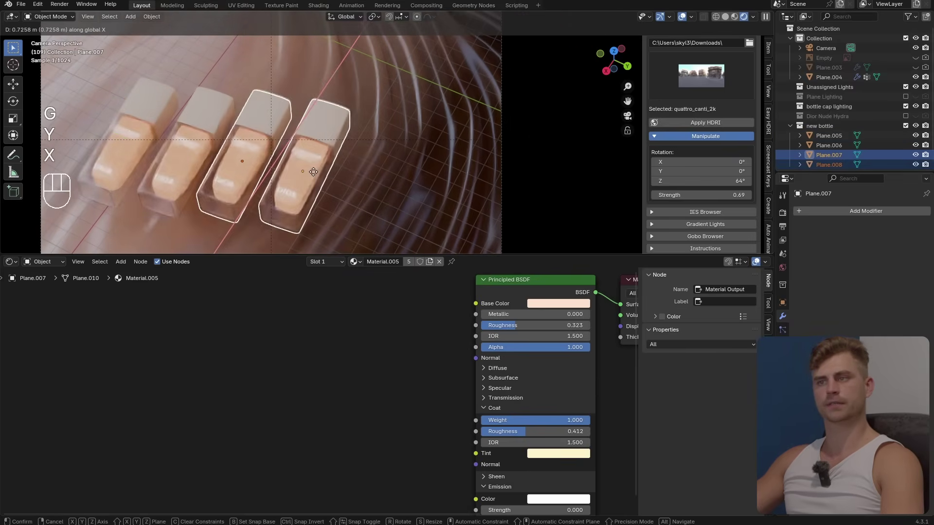
left_click(314, 176)
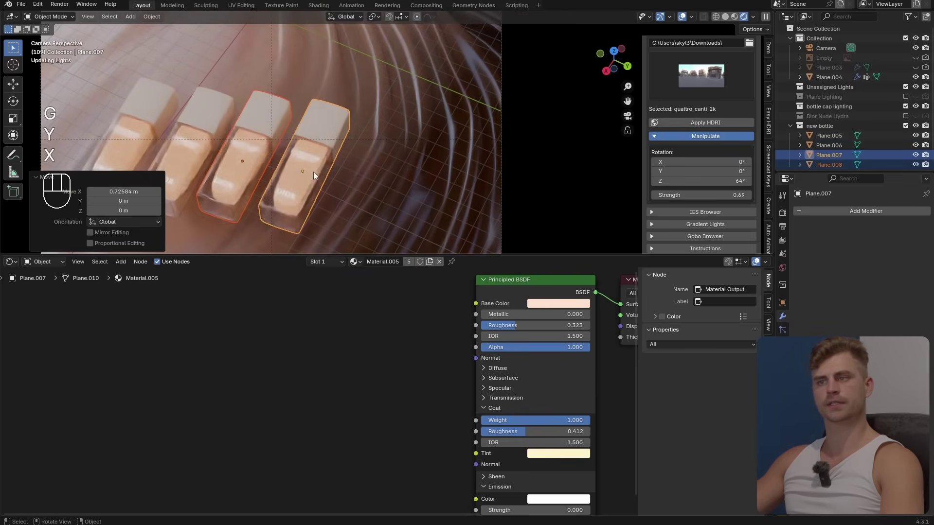
Step: Duplicate the last three bottles of the row about 9.3 m along Y
left_click(197, 151, "shift")
key("shift+d")
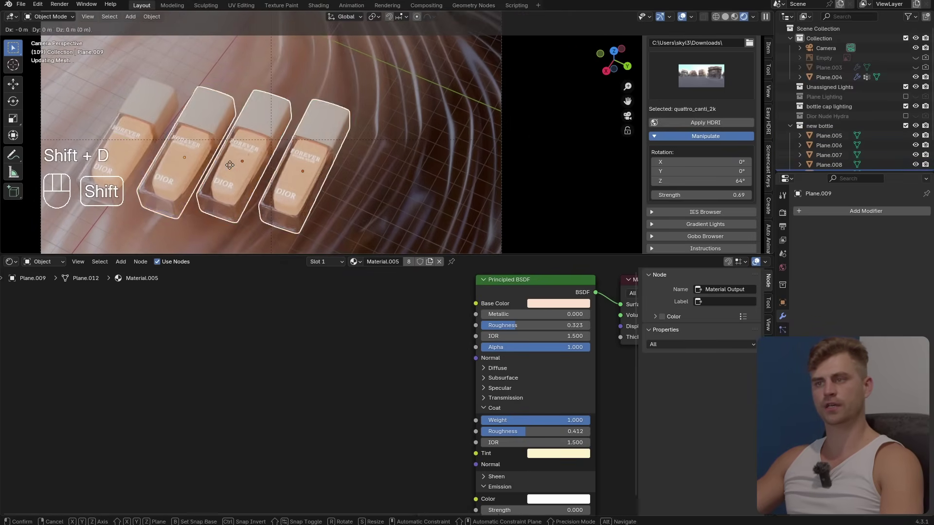
key("x")
key("y")
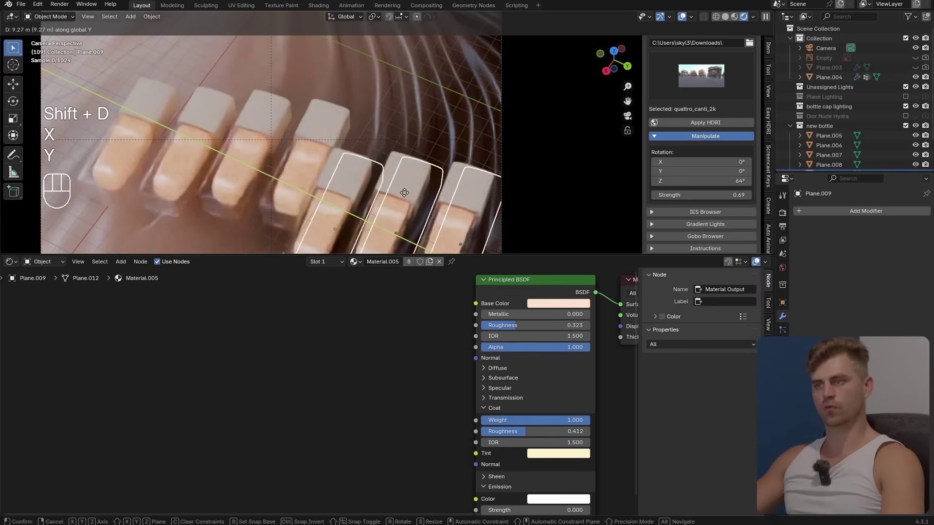
left_click(404, 194)
Step: Line up the three new copies with the row, moving them about -3.7 m along X and slightly back along Y
key("g")
key("x")
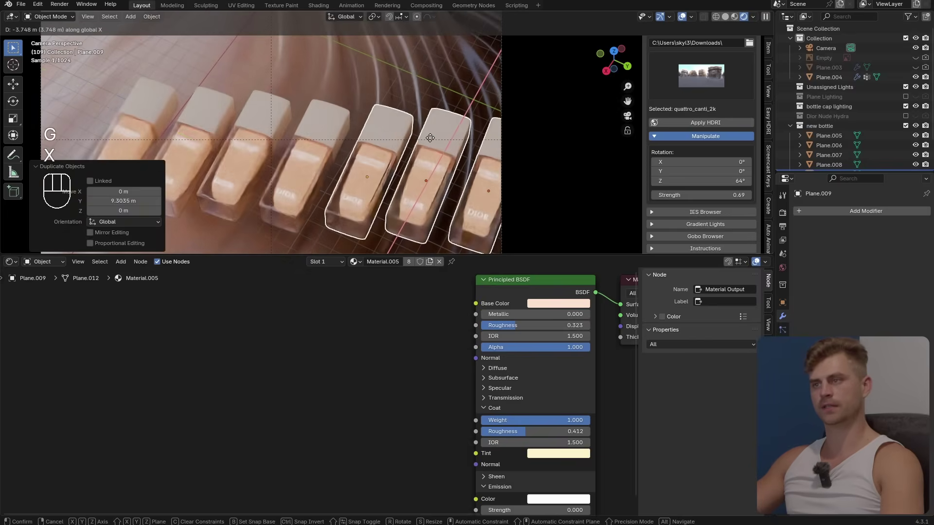
right_click(428, 138)
key("g")
key("y")
left_click(419, 141)
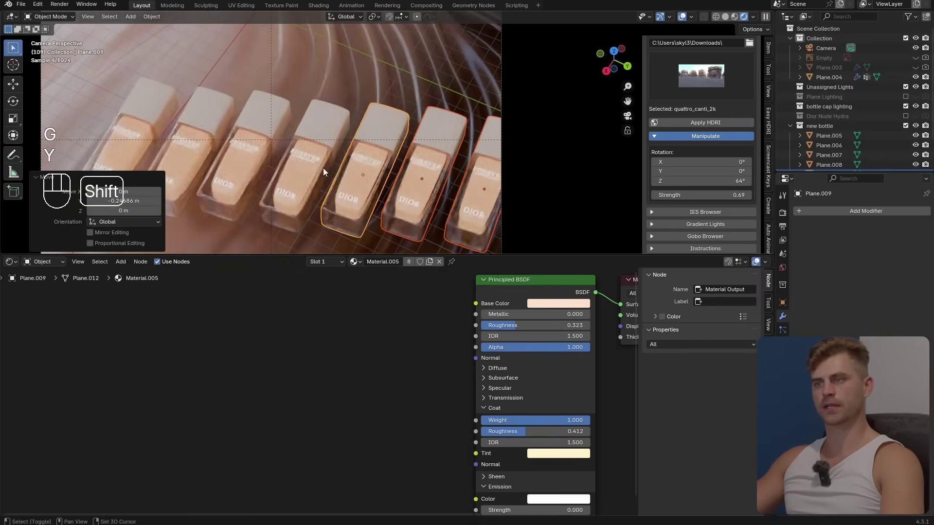
Step: Shift the whole row of seven bottles along negative Y and adjust its height along Z
left_click(306, 166, "shift")
left_click(241, 155, "shift")
left_click(175, 150, "shift")
left_click(120, 126, "shift")
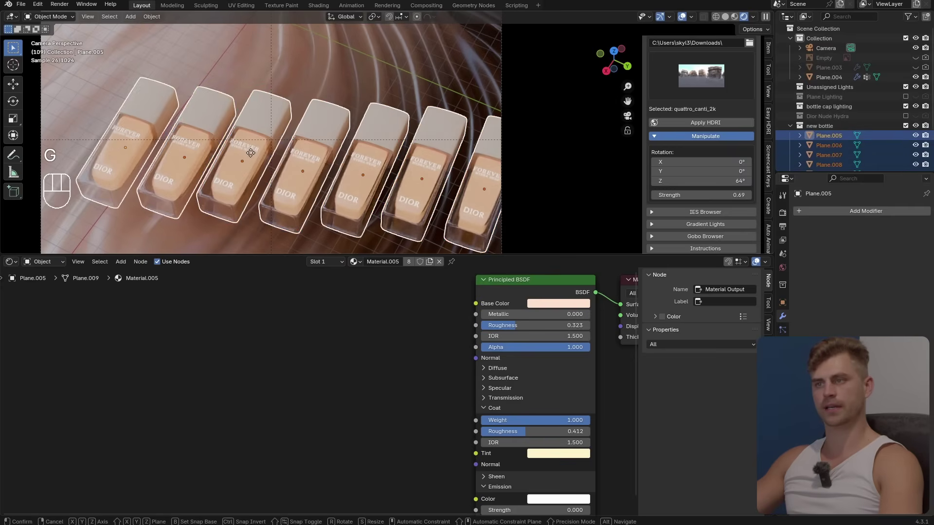
key("g")
key("y")
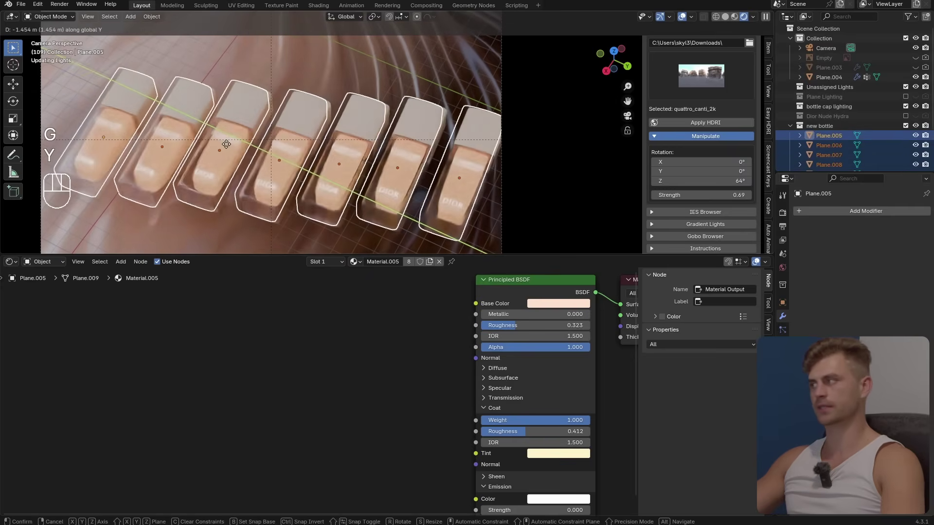
left_click(245, 151)
middle_click_drag(454, 199, 464, 145)
key("g")
key("z")
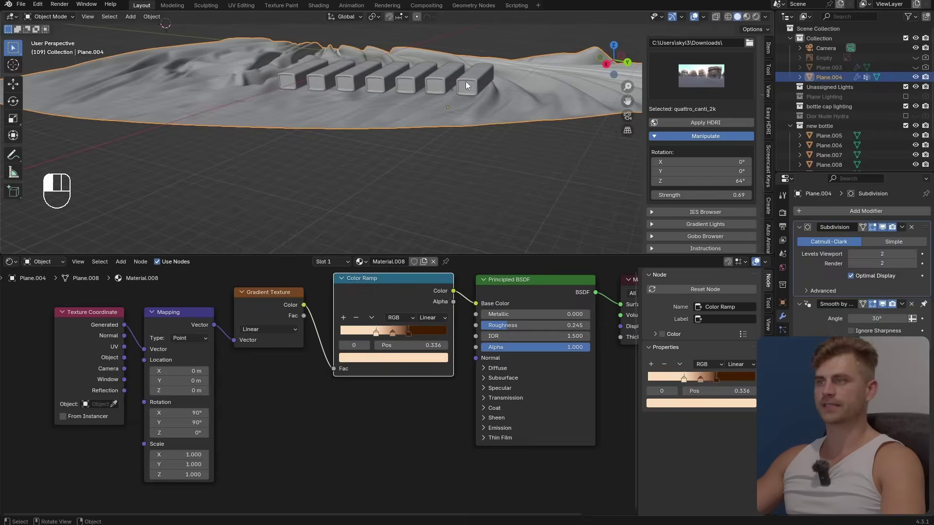
Step: Move all seven bottles into a new collection named "bottles collections"
left_click(433, 80, "shift")
left_click(366, 77, "shift")
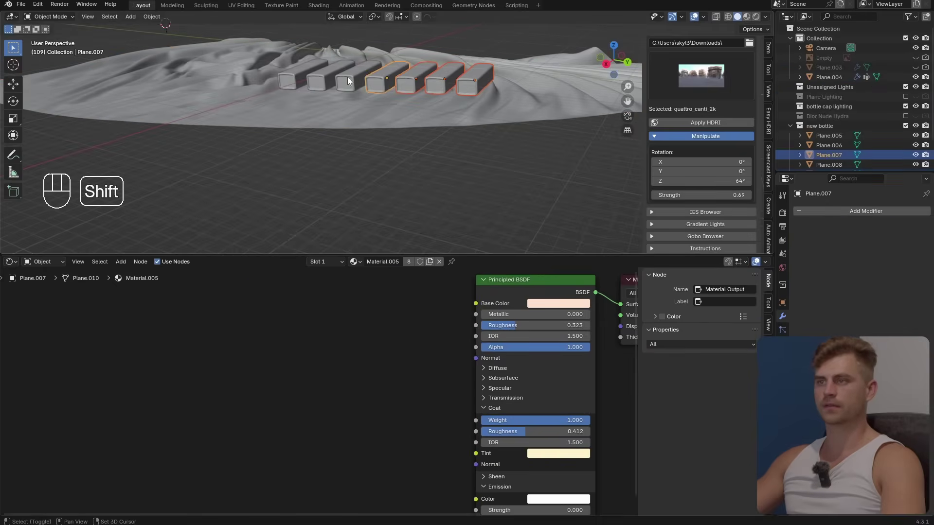
left_click(348, 77, "shift")
left_click(315, 72, "shift")
left_click(289, 75, "shift")
key("m")
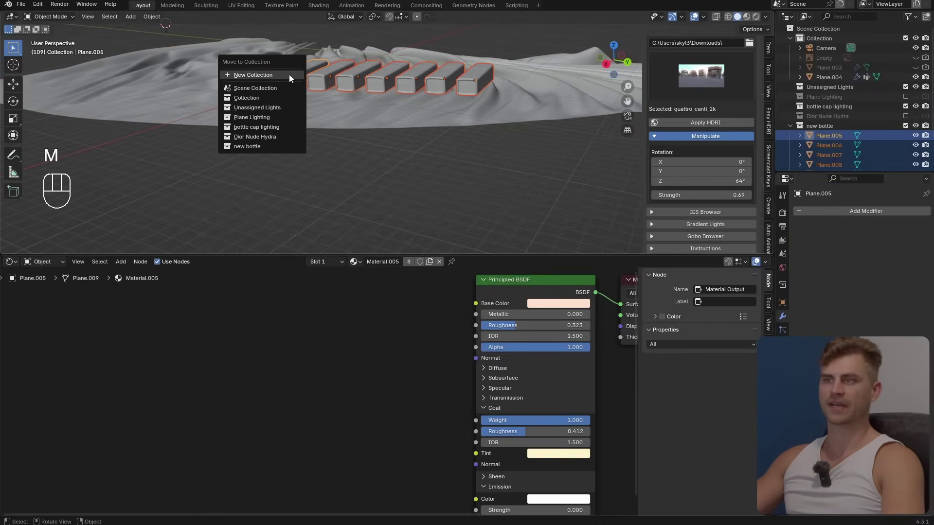
left_click(274, 77)
type("bottles collection")
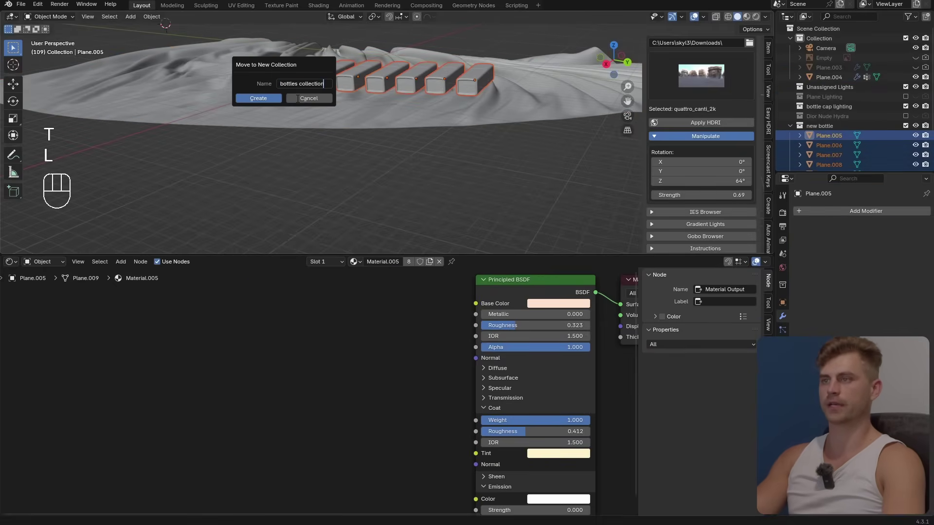
type("s")
key("Return")
Step: Adjust the row of bottles along Z so that it rests on the cloth surface
key("g")
key("z")
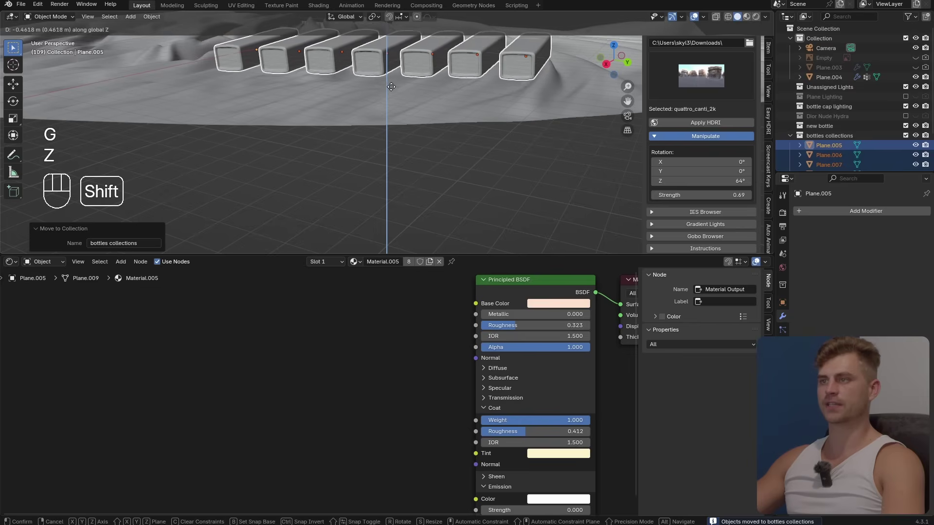
left_click(400, 109)
scroll(409, 110, "up", 2)
middle_click_drag(416, 112, 421, 148, "shift")
middle_click_drag(422, 148, 445, 168)
scroll(445, 167, "up", 1)
key("g")
key("z")
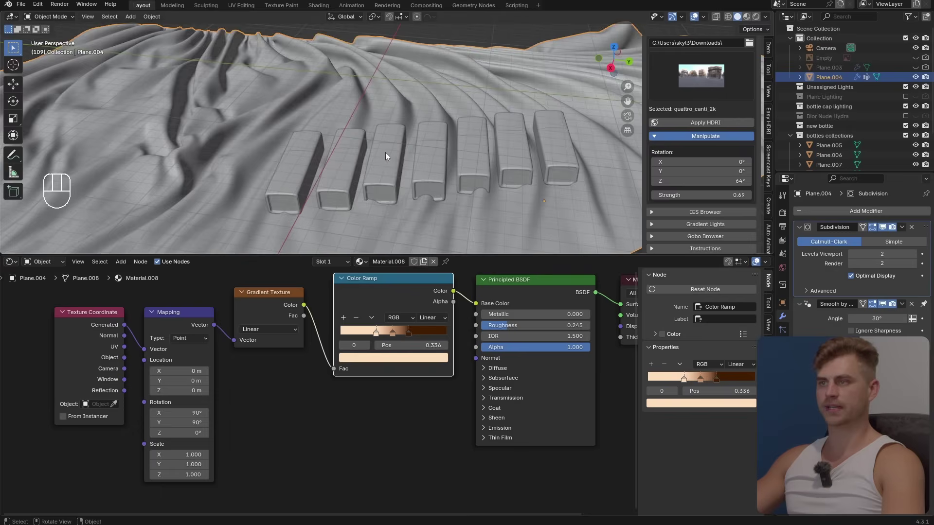
Step: Put the cloth in Sculpt Mode and build it up with the Draw brush around the bottles' lower ends
scroll(385, 152, "down", 3)
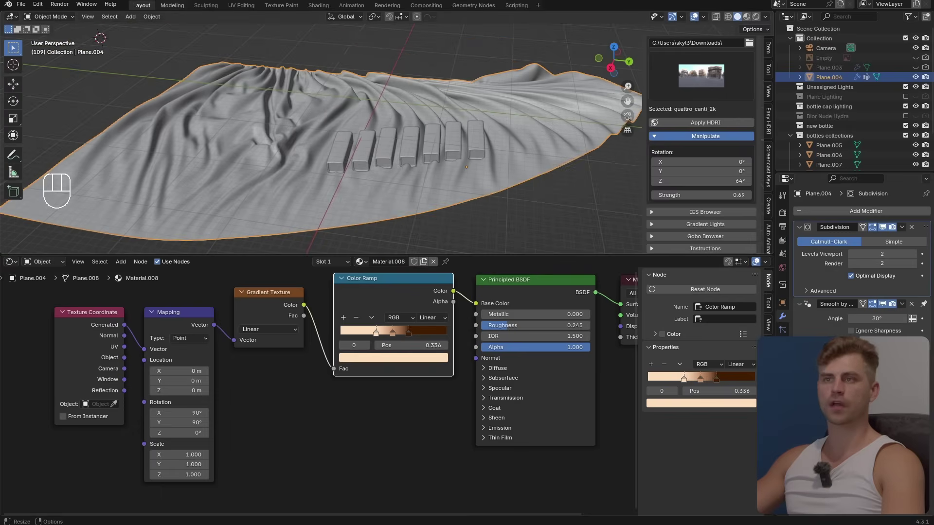
left_click(67, 16)
left_click(64, 47)
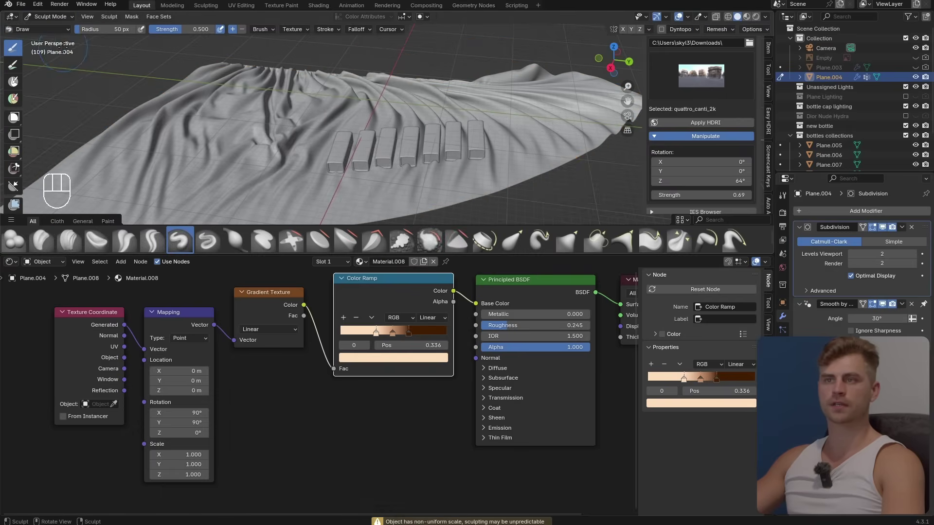
scroll(343, 196, "up", 4)
mouse_move(344, 196)
middle_mouse_down("shift")
mouse_move(336, 161)
mouse_move(358, 174)
mouse_move(376, 117)
middle_mouse_up("shift")
left_click_drag(391, 83, 383, 85)
middle_click_drag(376, 93, 375, 106)
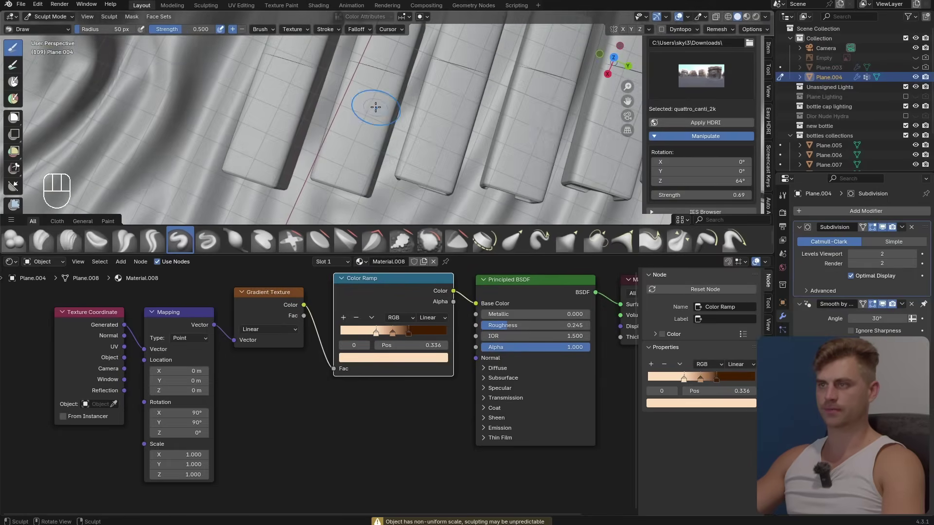
middle_click_drag(402, 161, 407, 133, "shift")
left_click_drag(380, 139, 332, 136)
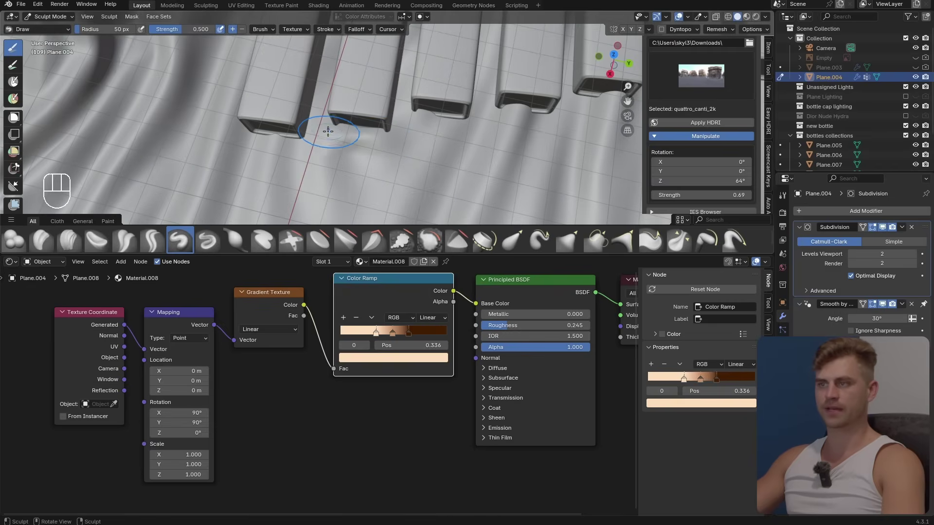
Step: Reduce the brush radius to 39 px and sculpt the cloth up and down beneath the first bottles' bases
key("f")
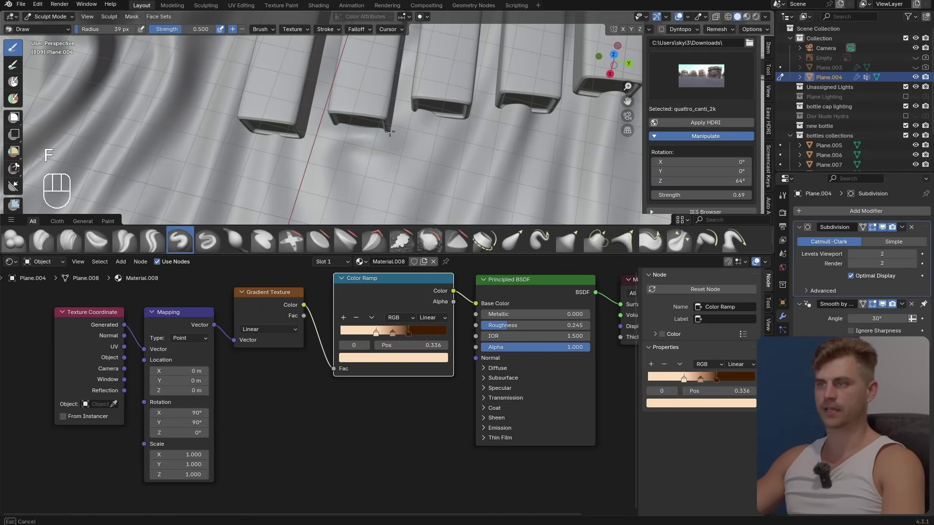
mouse_move(383, 126)
left_mouse_down("ctrl")
mouse_move(354, 127)
mouse_move(362, 126)
left_mouse_up("ctrl")
middle_click_drag(342, 137, 372, 131, "shift")
left_click_drag(372, 131, 353, 127)
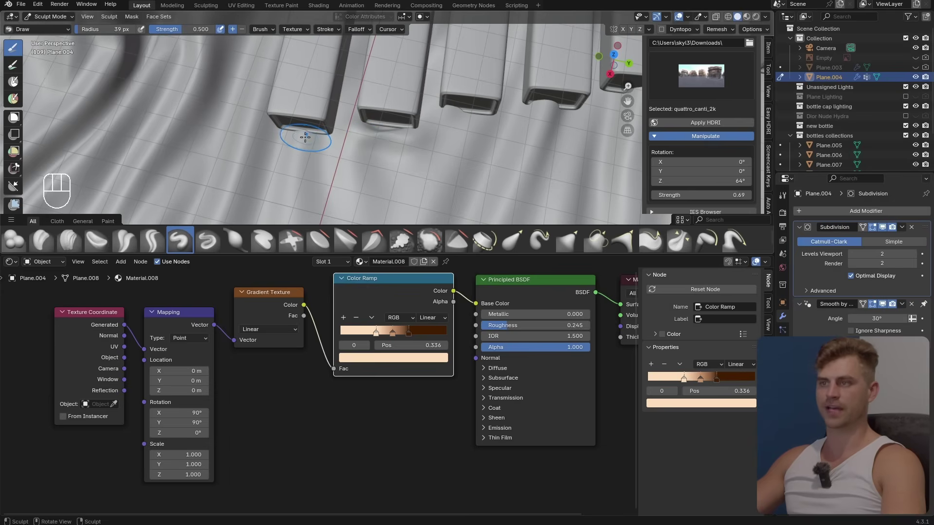
mouse_move(305, 137)
left_mouse_down("ctrl")
mouse_move(329, 134)
mouse_move(272, 130)
mouse_move(288, 137)
left_mouse_up("ctrl")
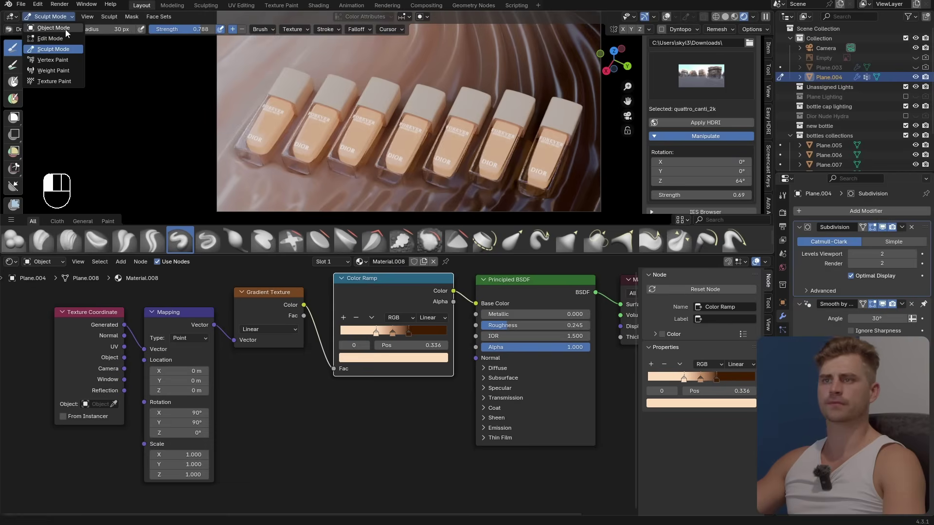
Step: Return to Object Mode and give the first bottle its own copy of Material.002 with a pale pink emission colour, #FFC6B0
left_click(49, 32)
left_click(274, 125)
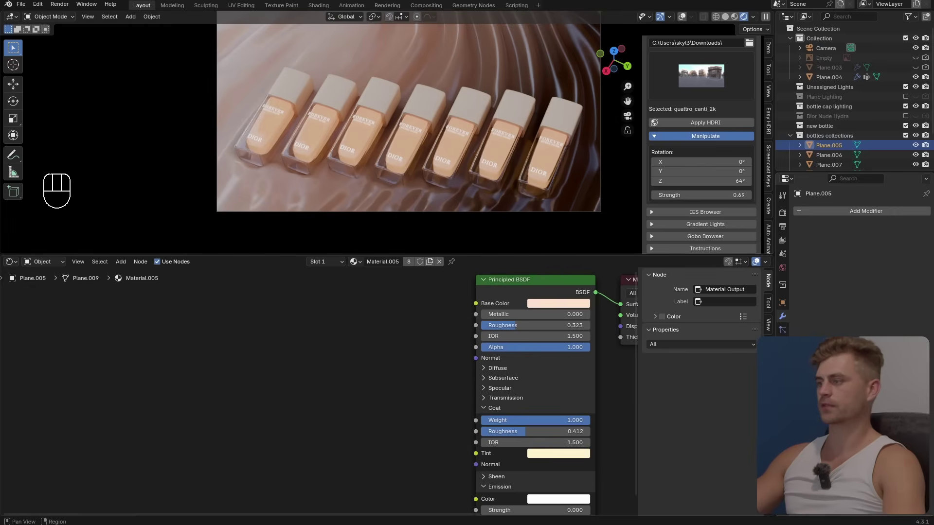
left_click(783, 384)
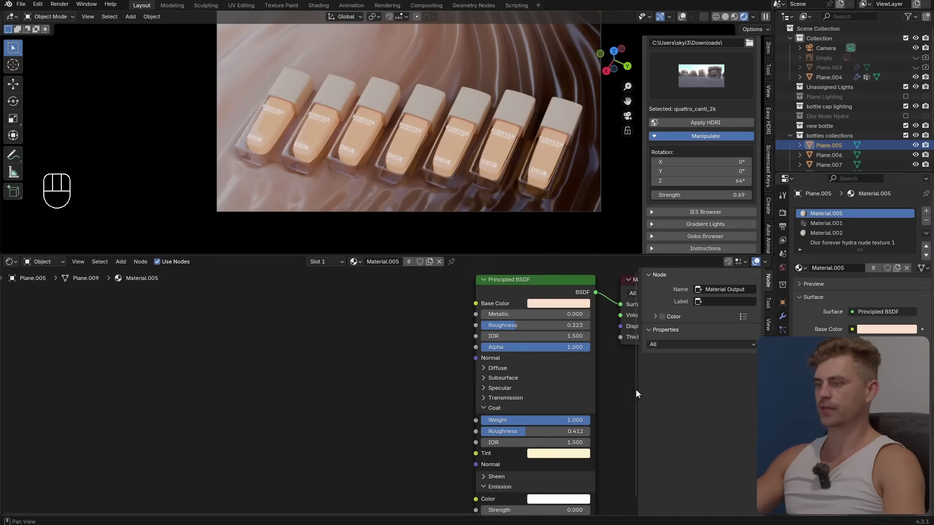
middle_click_drag(636, 390, 612, 335)
left_click(831, 234)
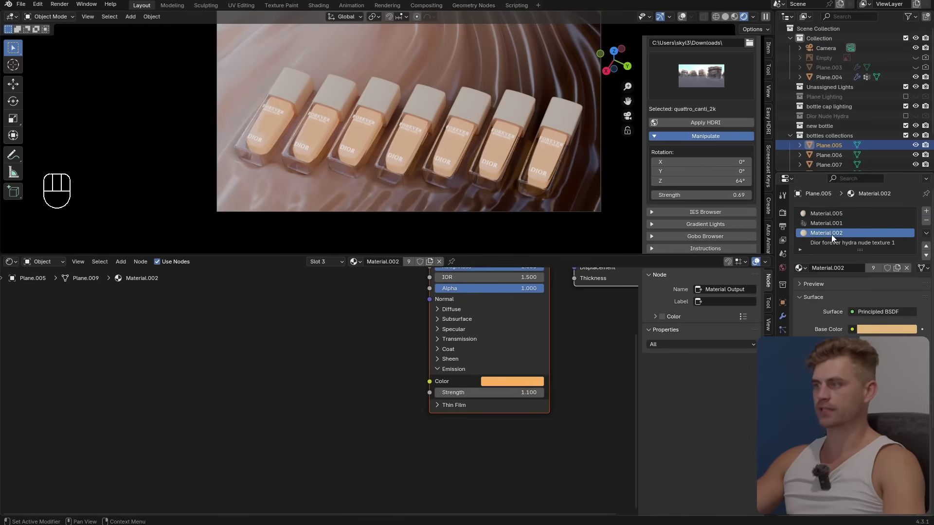
middle_click_drag(483, 342, 428, 381)
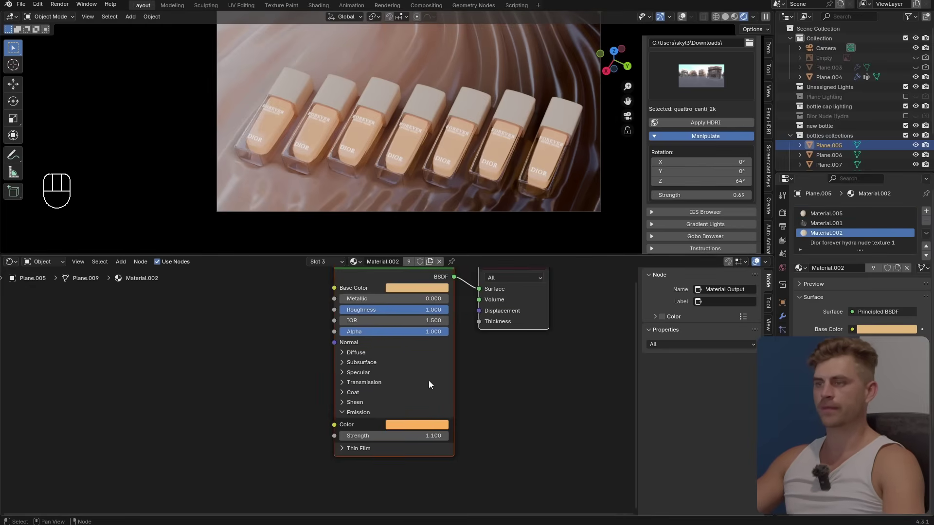
left_click(428, 263)
left_click(417, 425)
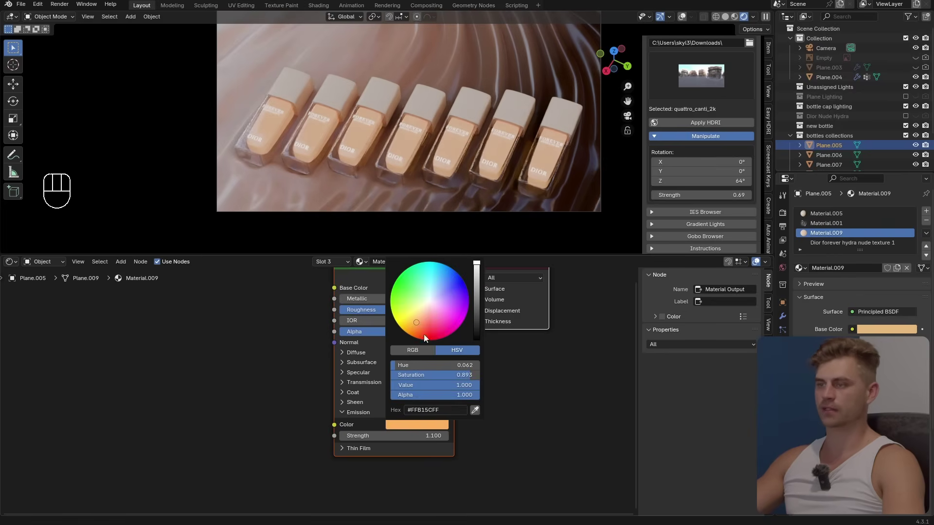
left_click_drag(422, 312, 426, 312)
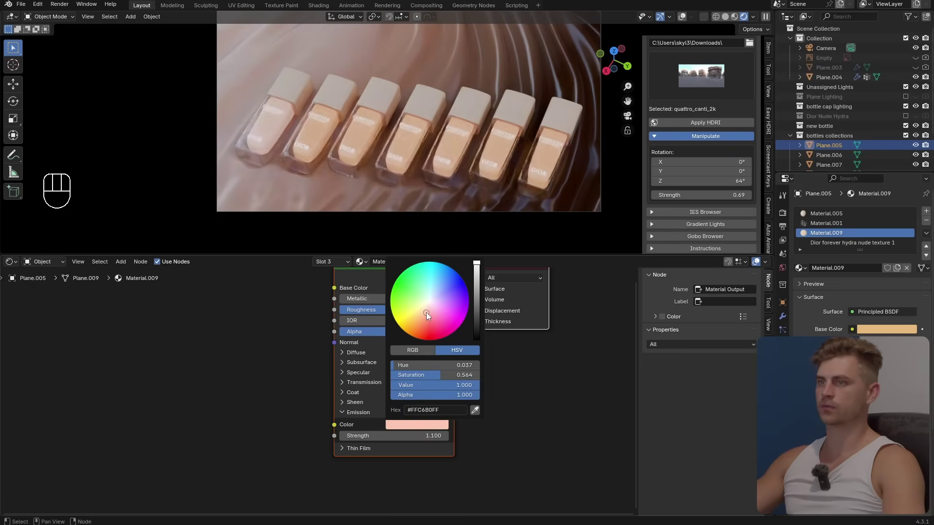
Step: Give the second bottle its own copy of Material.002 with a pale yellow emission colour
left_click(329, 142)
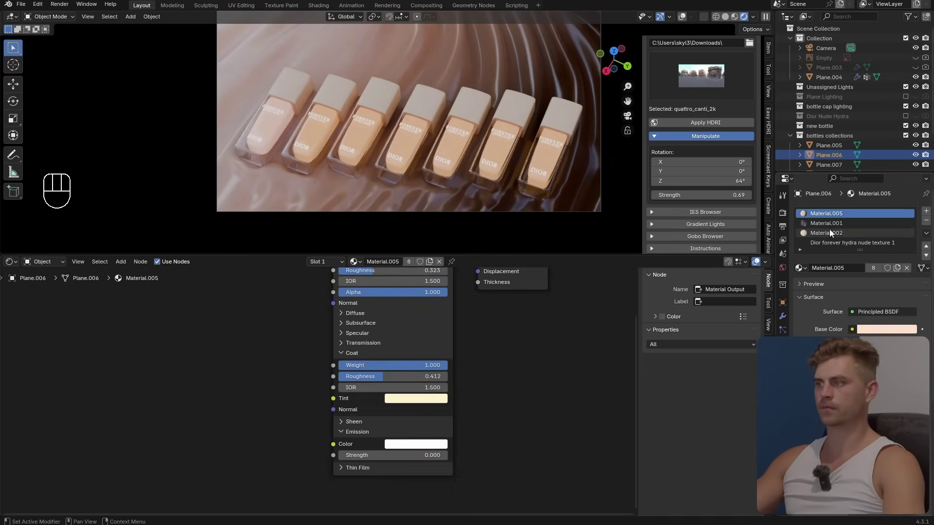
left_click(431, 262)
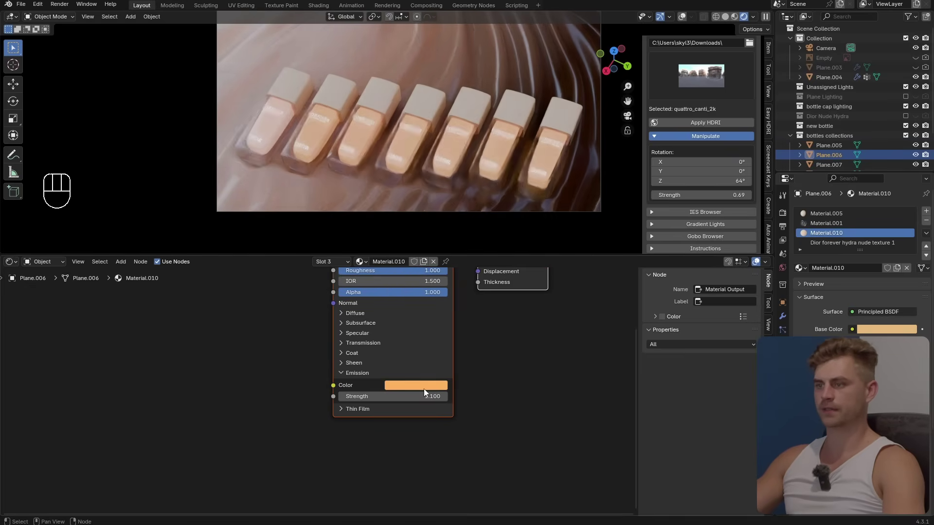
left_click(424, 386)
left_click(418, 276)
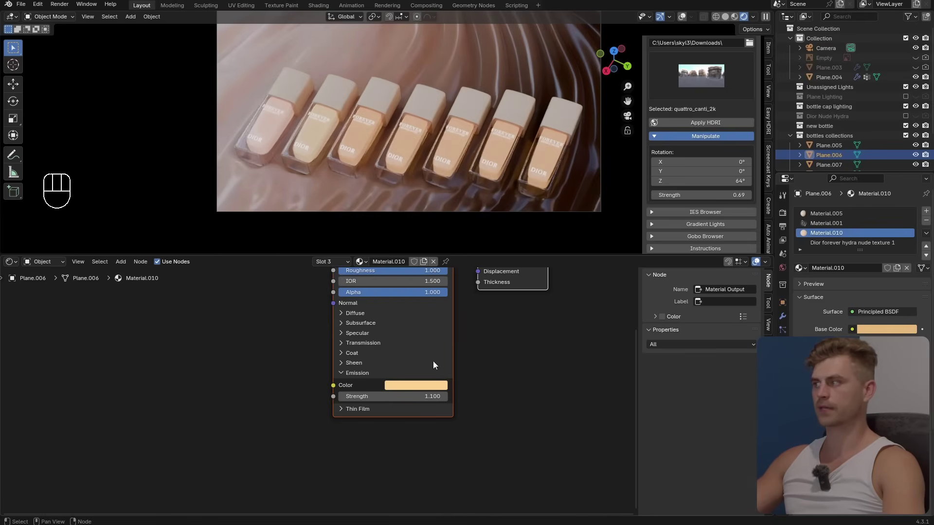
Step: Give the third bottle its own copy of Material.002 with a lighter peach emission colour, and save the file
left_click(369, 141)
left_click(845, 234)
left_click(894, 269)
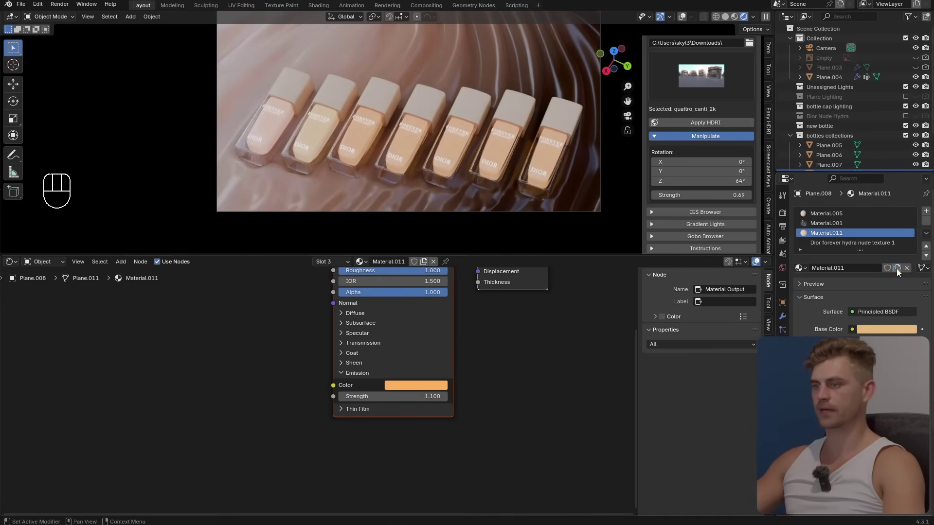
left_click(418, 386)
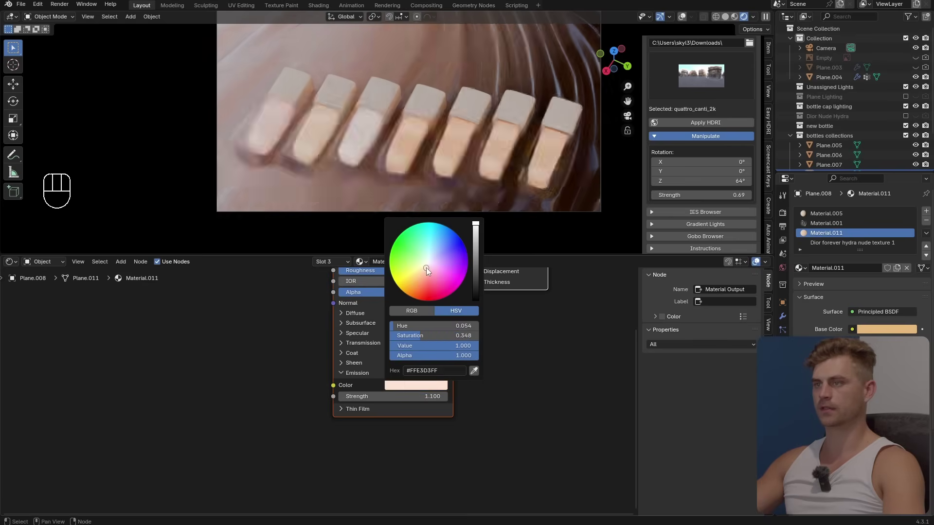
key("ctrl+s")
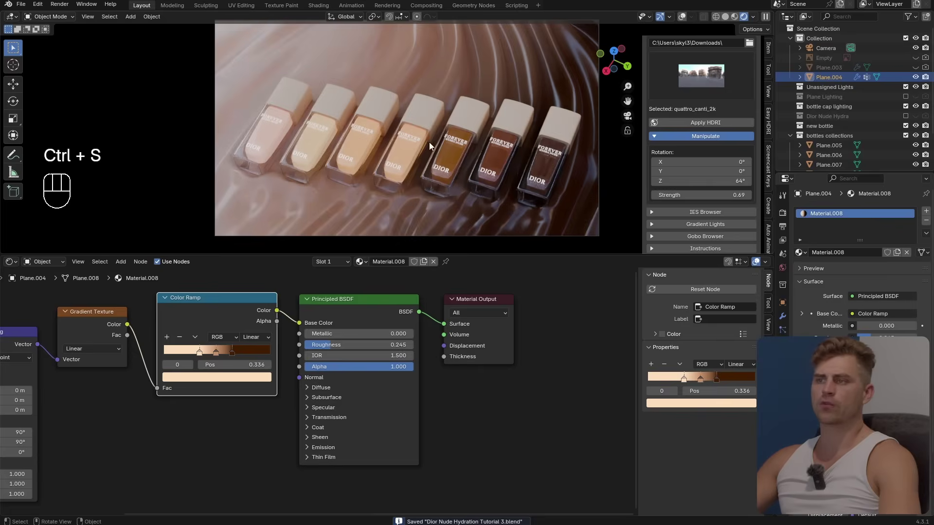
Step: Add a 10000 W area light scaled by about 14.4, move it into place, and set its shape to Disk
middle_click_drag(429, 142, 481, 159)
scroll(479, 128, "up", 4)
scroll(479, 133, "down", 3)
key("KP_0")
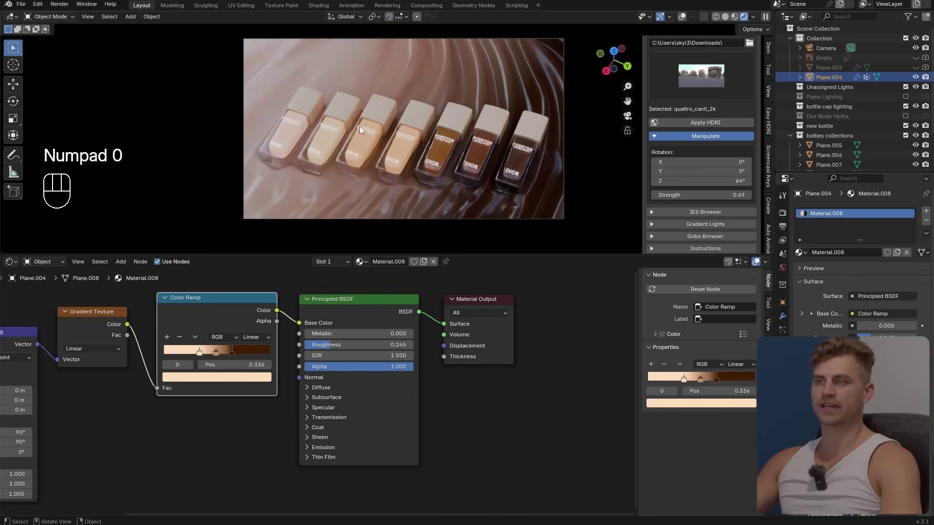
key("shift+a")
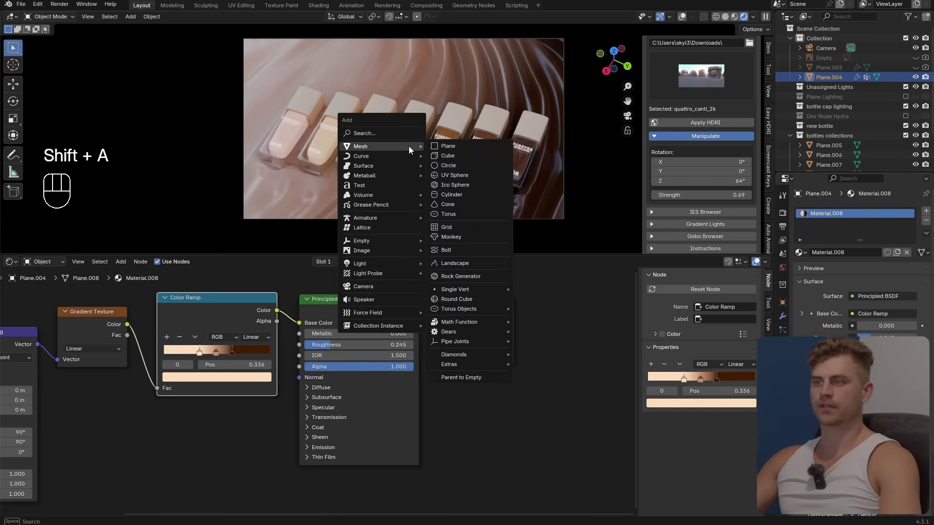
mouse_move(386, 273)
left_click(449, 302)
key("g")
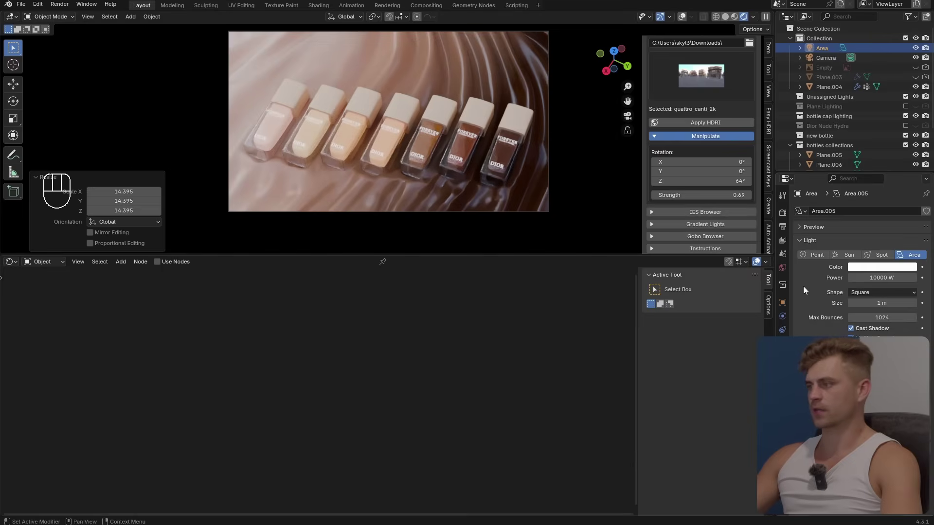
left_click(878, 294)
left_click(880, 316)
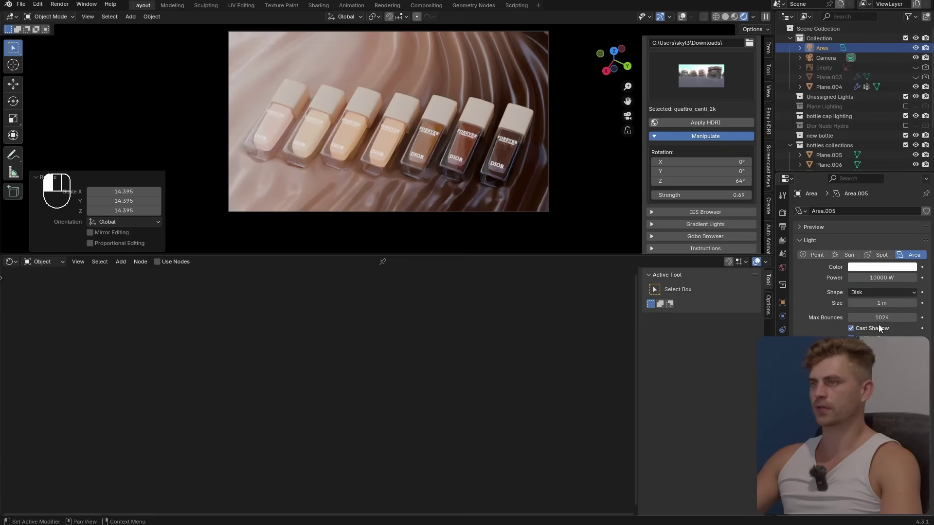
Step: Add a second area light at the row of bottles and raise it about 4.82 m along Z
scroll(520, 224, "up", 5)
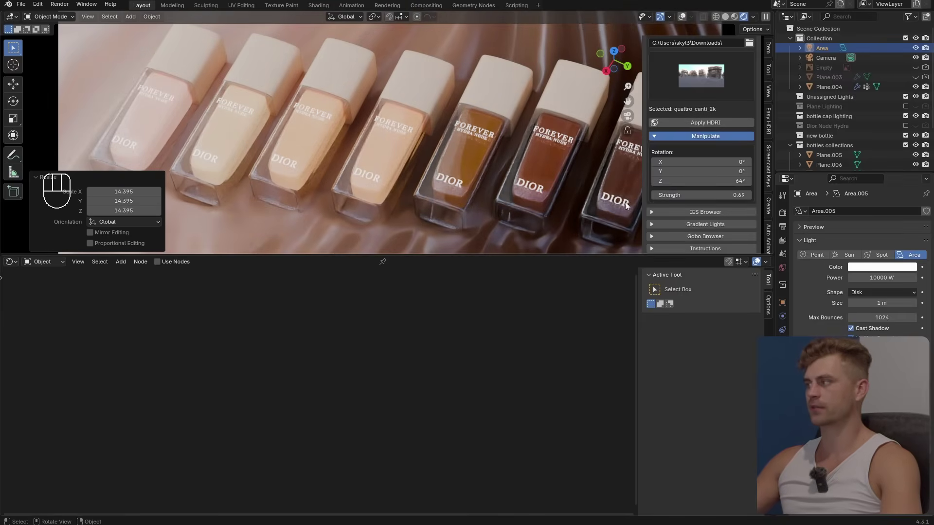
scroll(421, 144, "down", 4)
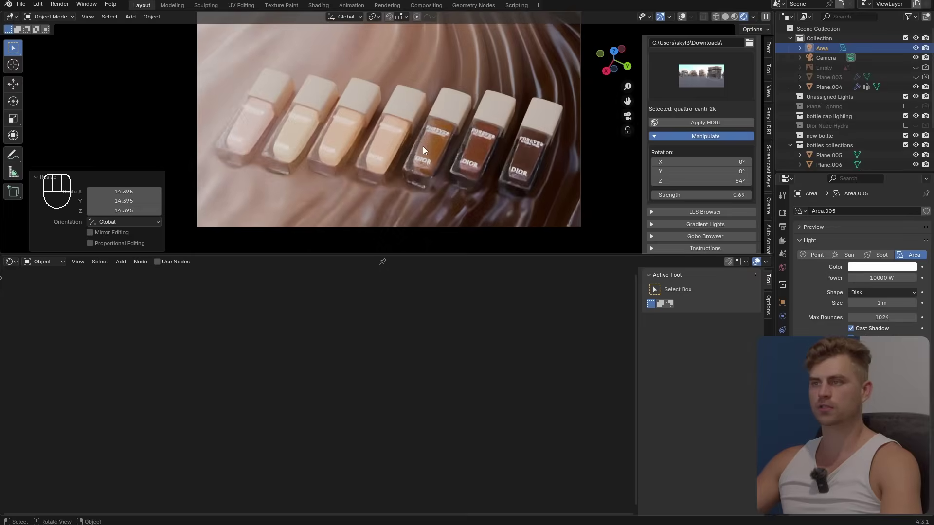
middle_click_drag(422, 146, 369, 127)
scroll(390, 185, "down", 2)
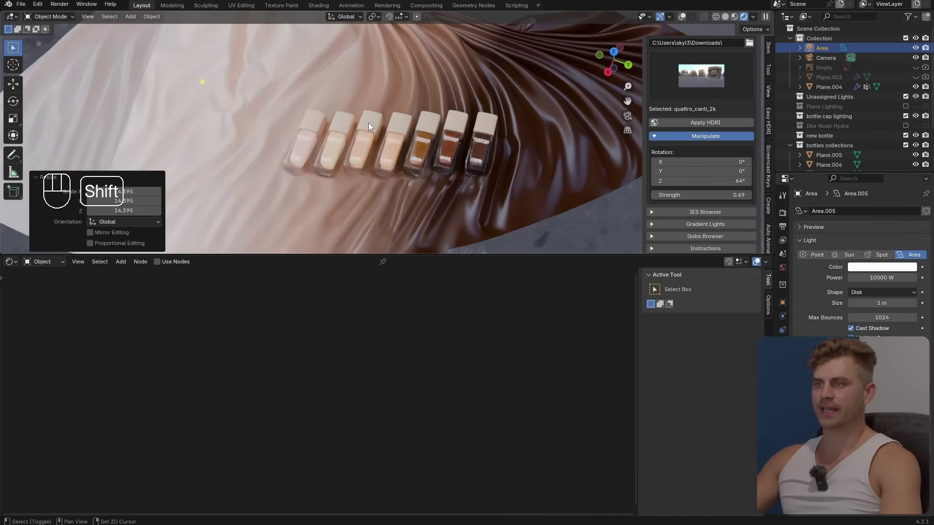
key("shift+a")
left_click(419, 188)
key("g")
key("z")
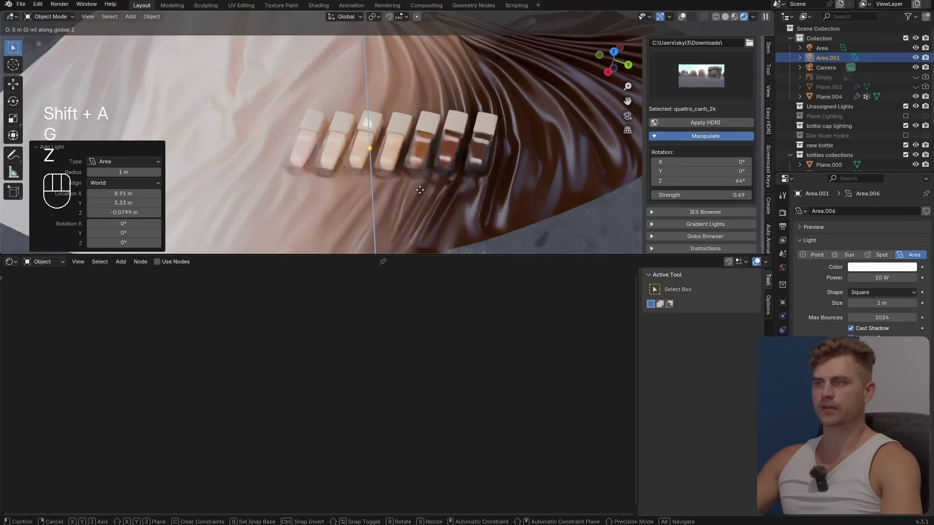
left_click(419, 164)
Step: Move the second area light into a new collection named "Bottles Lighting Max"
key("m")
left_click(419, 165)
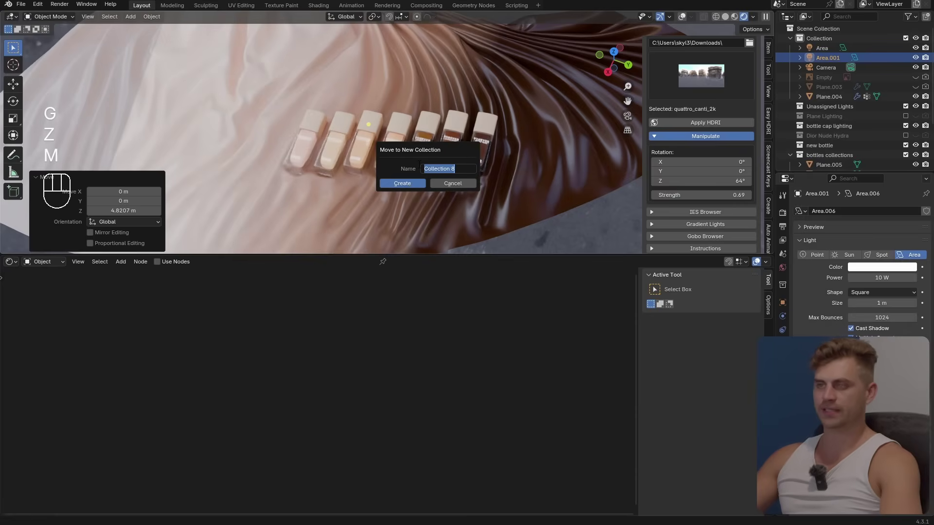
type("Bottles Li")
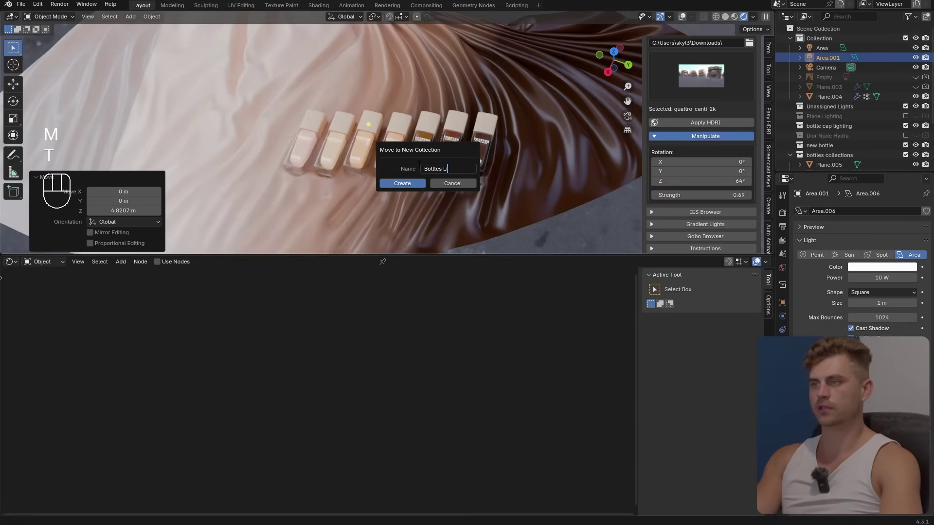
type("ghting Max")
key("Return")
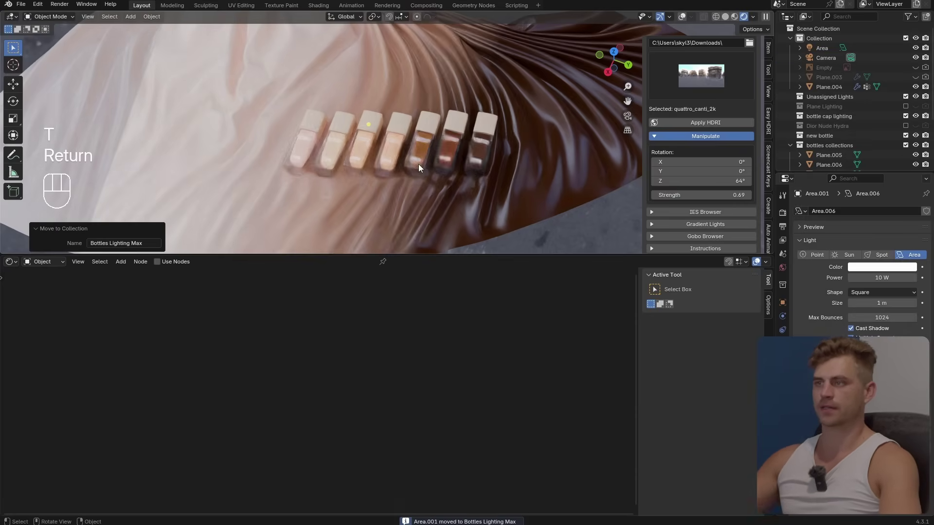
Step: Add a collection light link in Lumio from "Bottles Lighting Max" to the target "bottles collections"
scroll(708, 120, "up", 5)
left_click(706, 108)
left_click(716, 95)
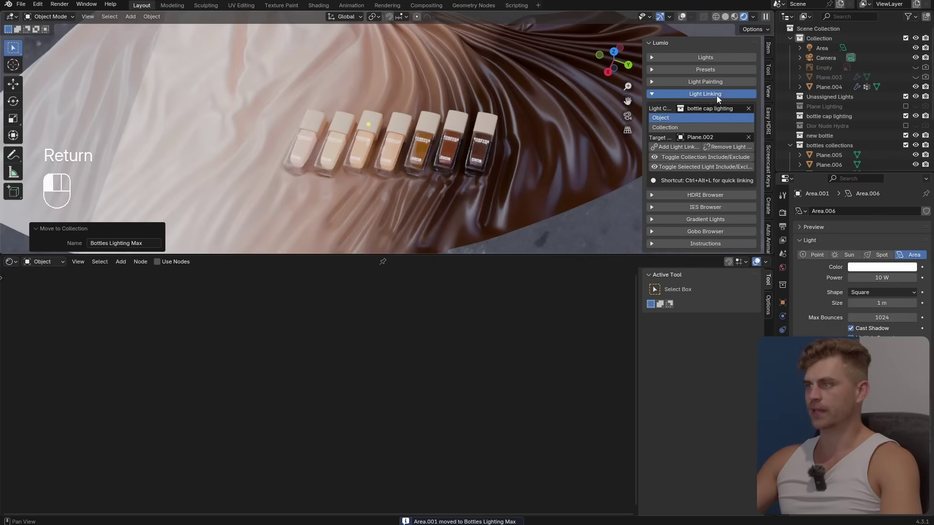
left_click(687, 128)
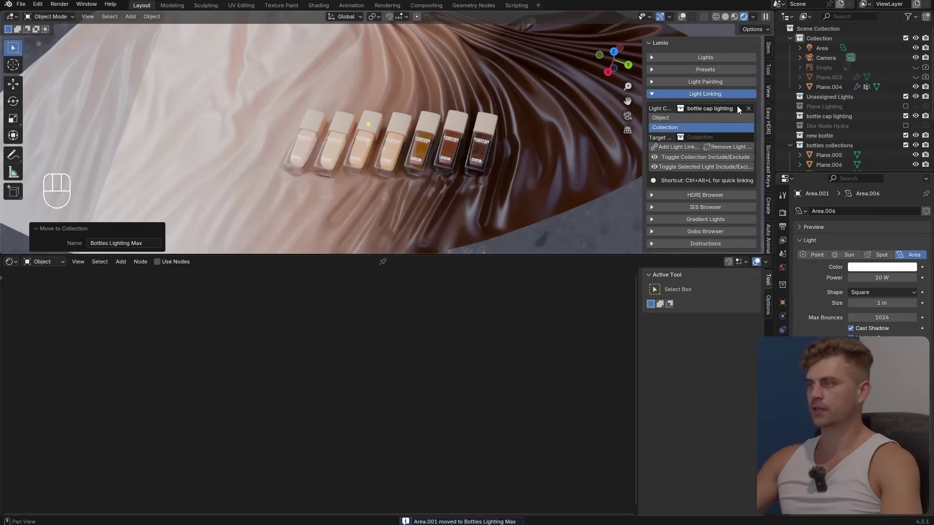
left_click(748, 108)
left_click(720, 108)
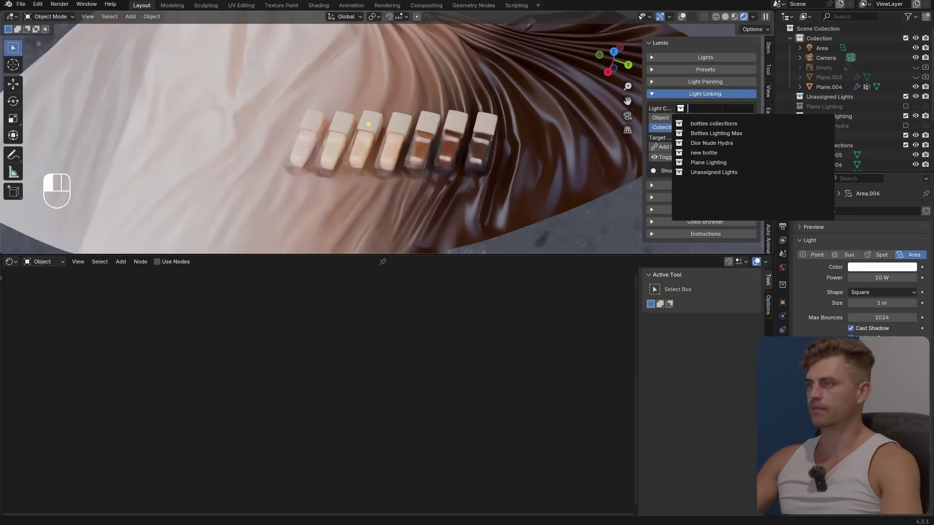
left_click(730, 133)
left_click(712, 137)
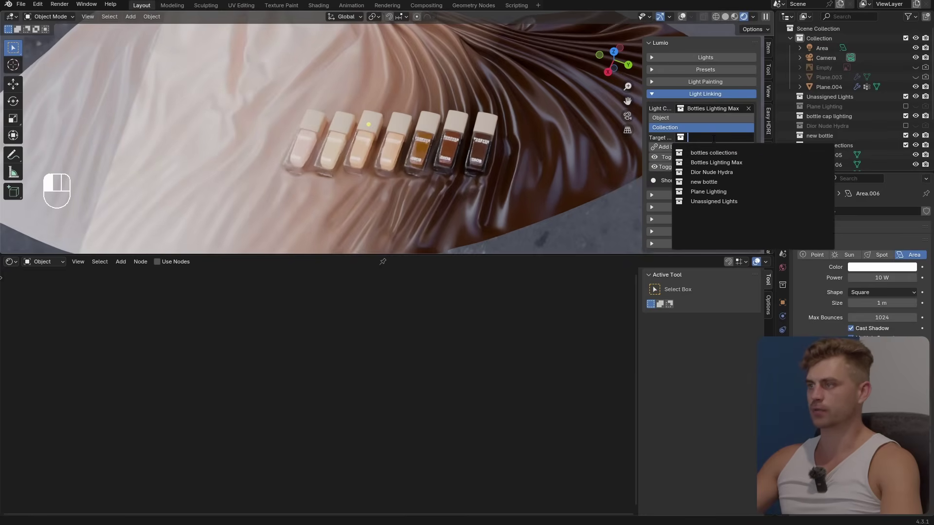
left_click(738, 153)
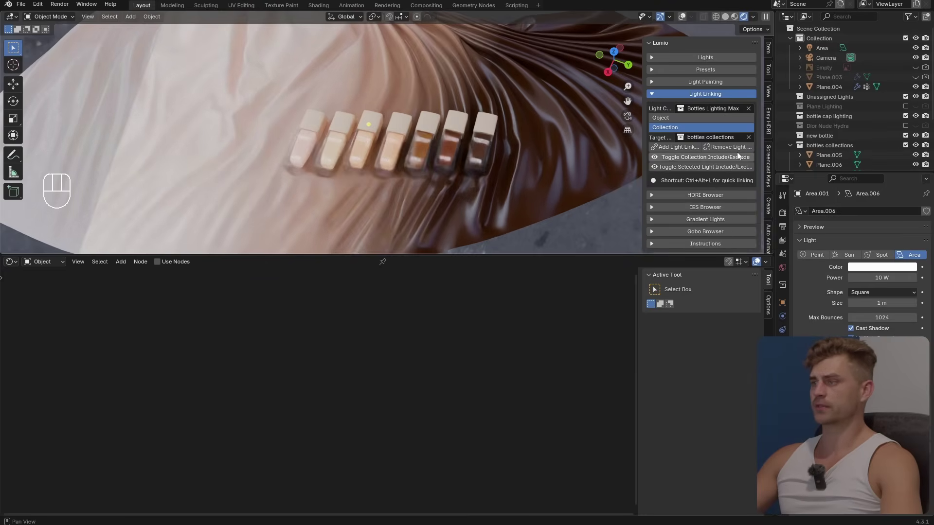
left_click(694, 146)
Step: Show the viewport overlays and scale the second area light by 4.144
left_click(683, 17)
middle_click_drag(425, 141, 424, 118)
key("s")
left_click(627, 185)
left_click_drag(880, 278, 914, 279)
middle_click_drag(467, 155, 357, 171)
key("g")
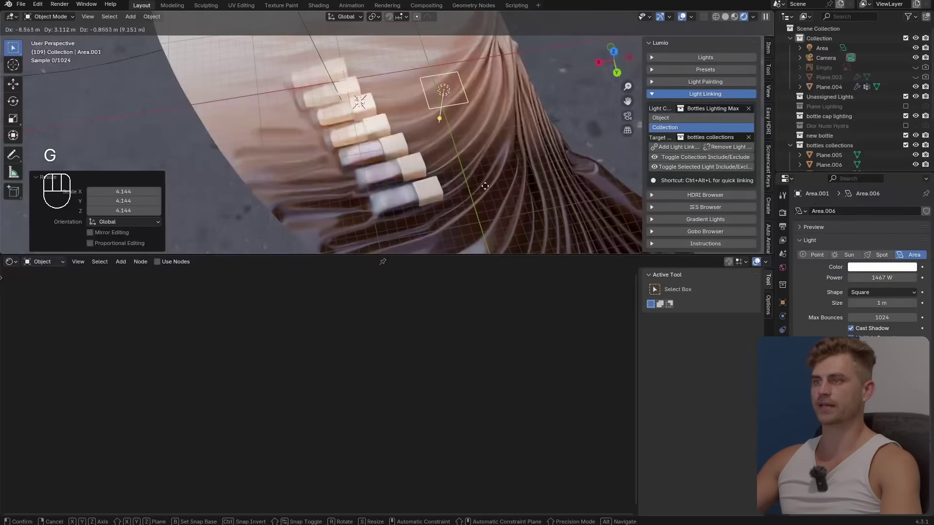
right_click(358, 168)
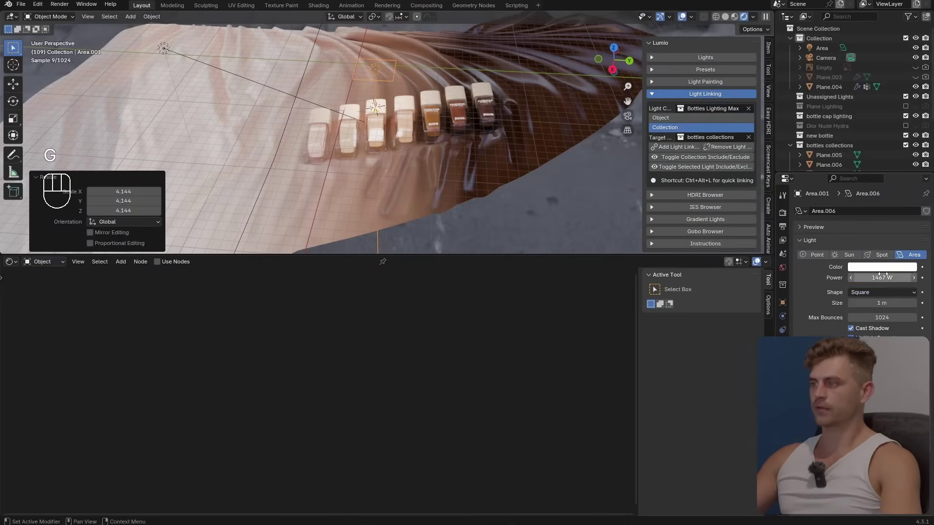
Step: Set the second area light's power to 10000 W
left_click(882, 278)
type("1000")
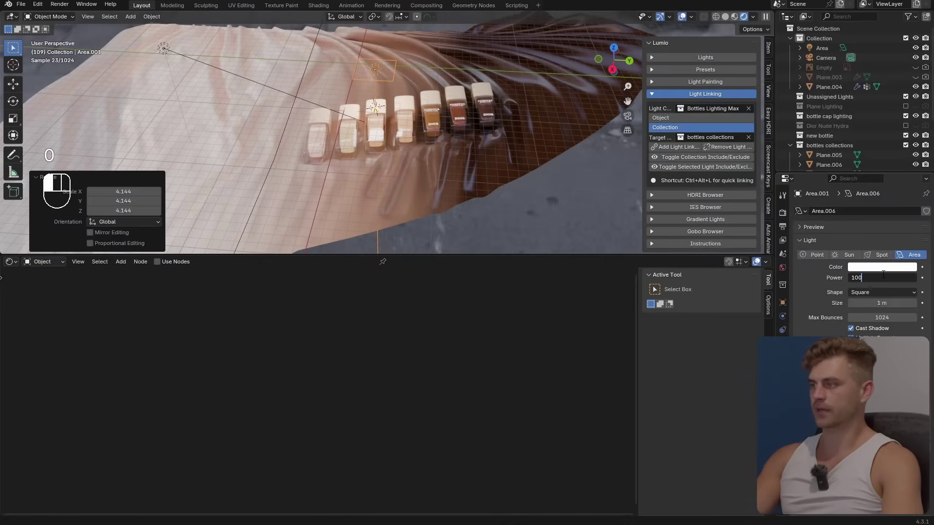
type("0")
key("Return")
Step: Rotate the second area light 70.2° about X and move it about 13.7 m along negative Y, beside the pale bottles
key("g")
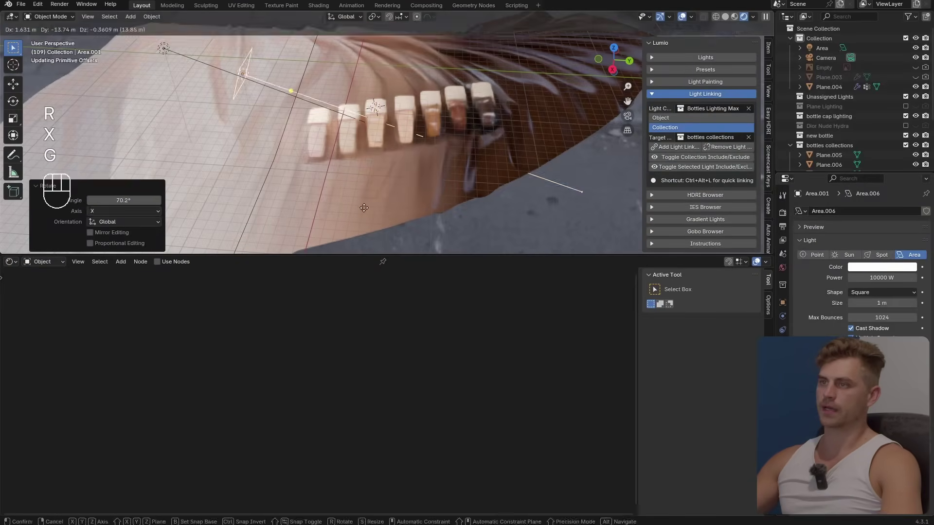
left_click(361, 179)
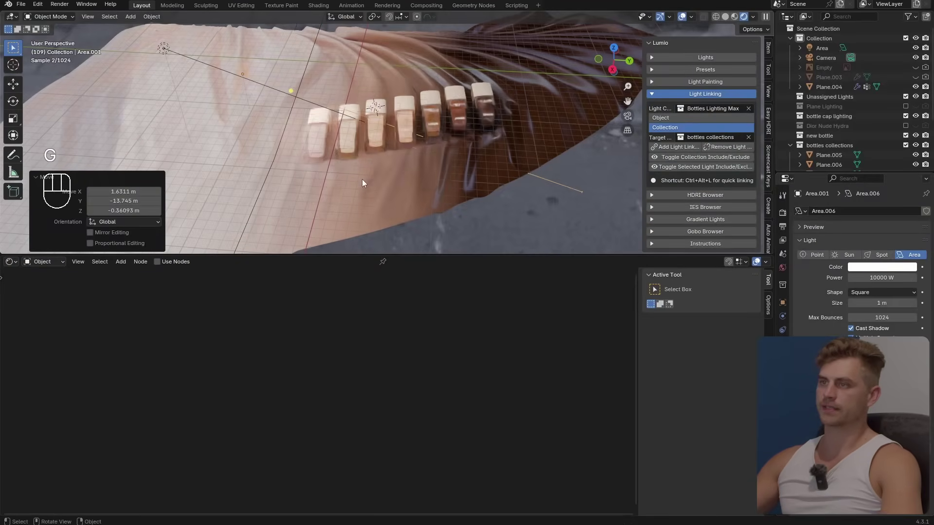
Step: Lower the second area light about 3.9 m along Z while looking through the camera
middle_click_drag(362, 179, 358, 230)
key("KP_0")
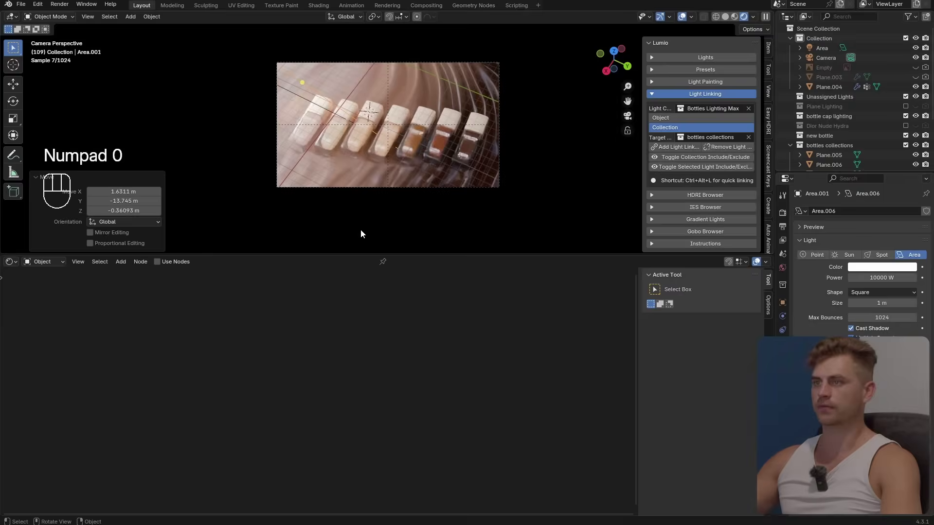
scroll(360, 231, "up", 5)
key("g")
key("z")
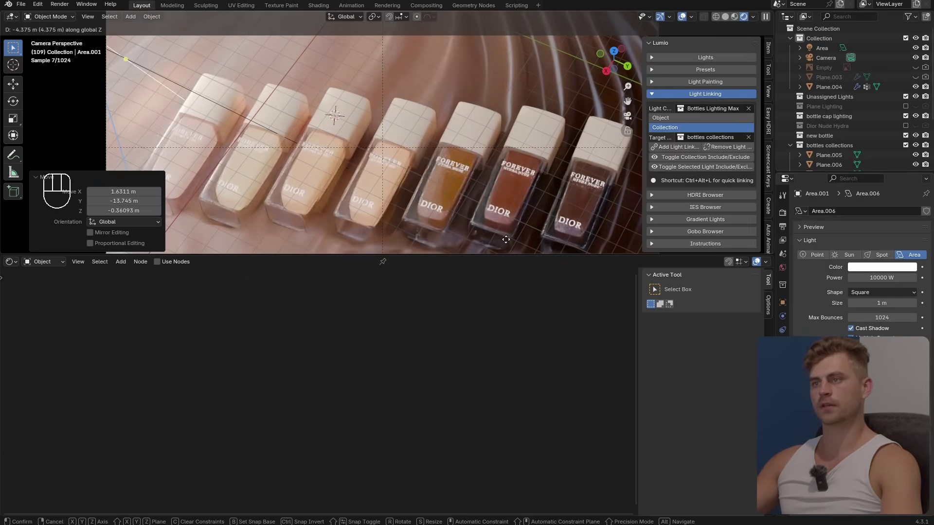
left_click(508, 232)
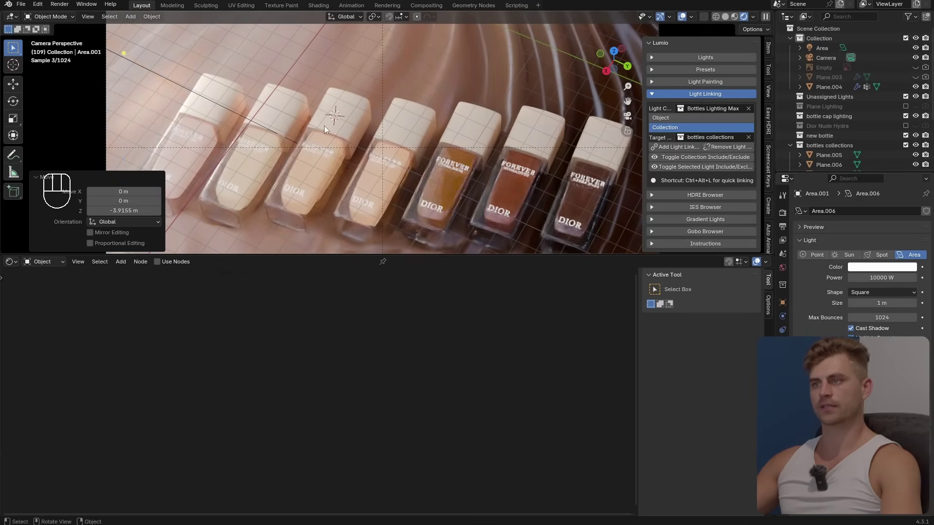
Step: Duplicate the area light for the dark bottles, clear the new light's rotation and scale it by 2.528
key("shift+d")
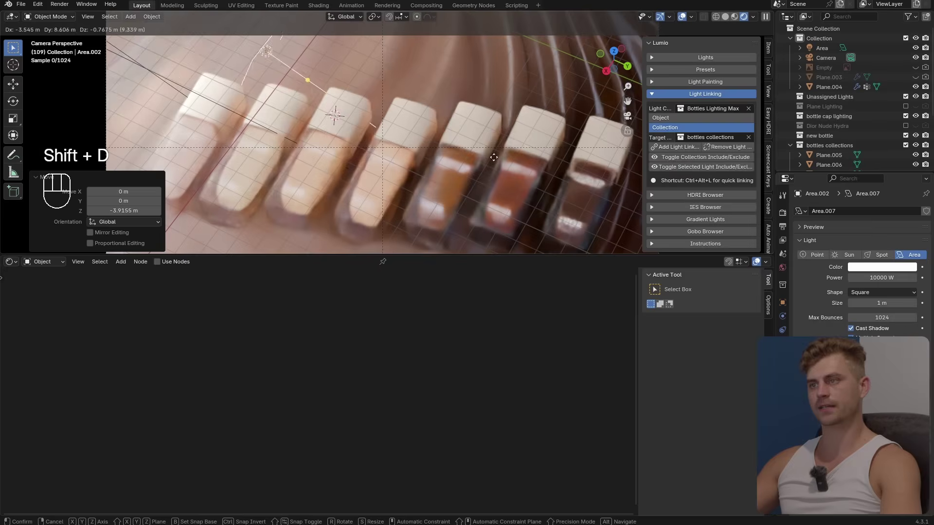
left_click(580, 151)
scroll(580, 152, "down", 1)
key("alt+r")
key("s")
left_click(734, 198)
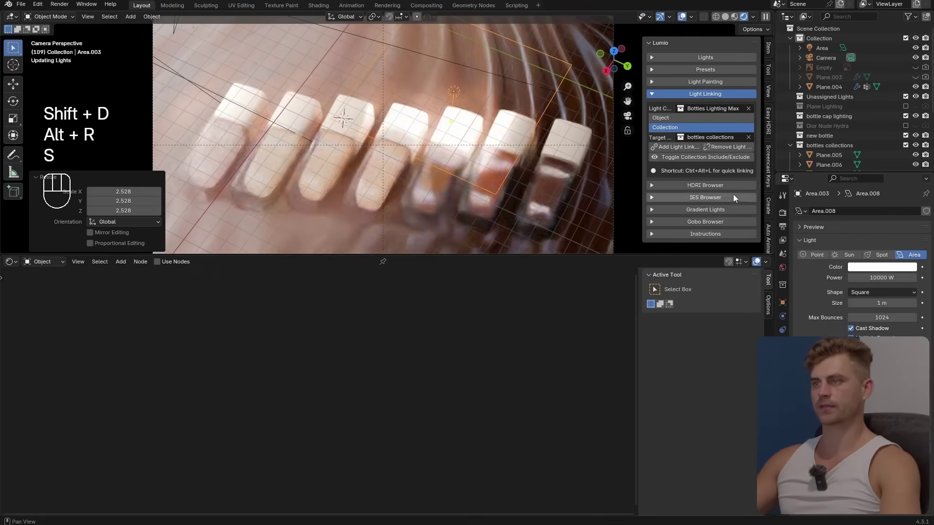
Step: Raise the new light about 13.6 m along Z and change its shape to Ellipse
key("g")
key("z")
left_click(882, 293)
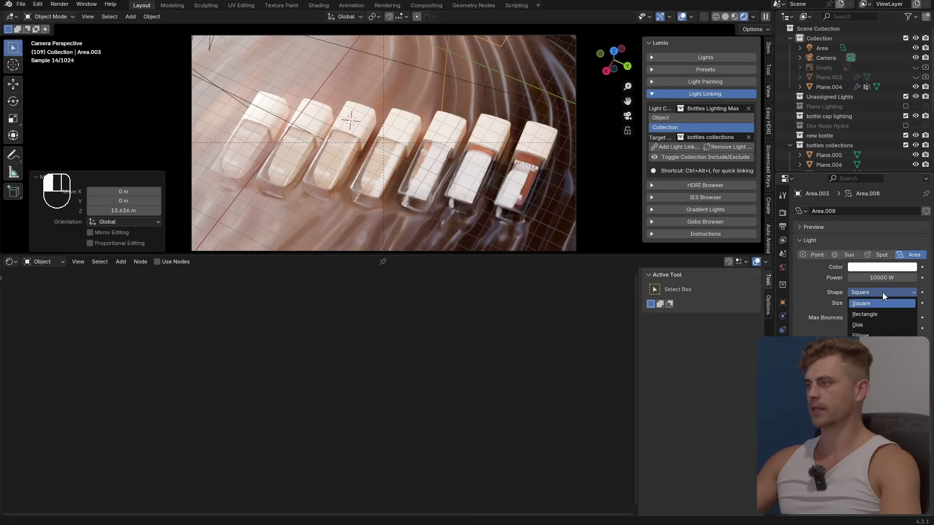
left_click(885, 335)
Step: Enlarge the elliptical light and move it about -7.0 m in X, -3.5 m in Y and 5.4 m in Z
key("g")
key("s")
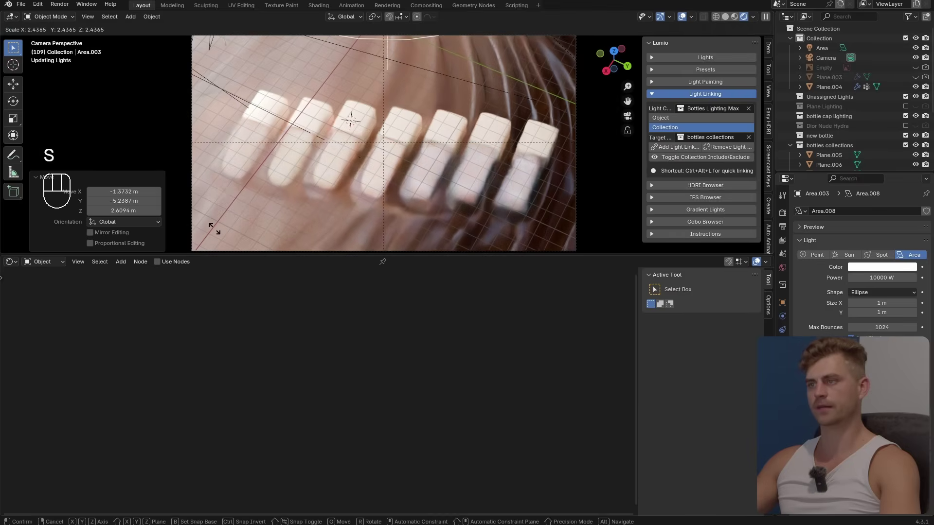
left_click(422, 182)
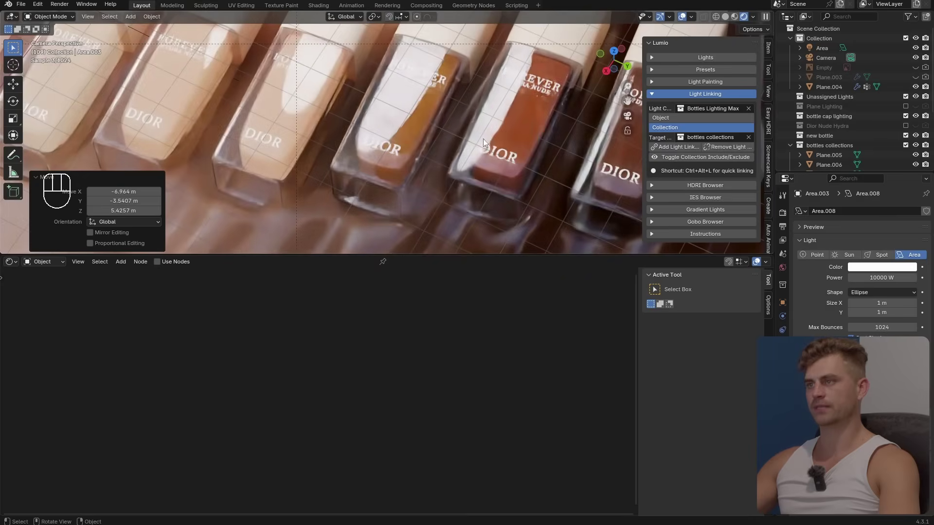
Step: Set the elliptical light's power to 1000 W and adjust its rotation about X and its position over the bottles
middle_click_drag(516, 100, 500, 144, "shift")
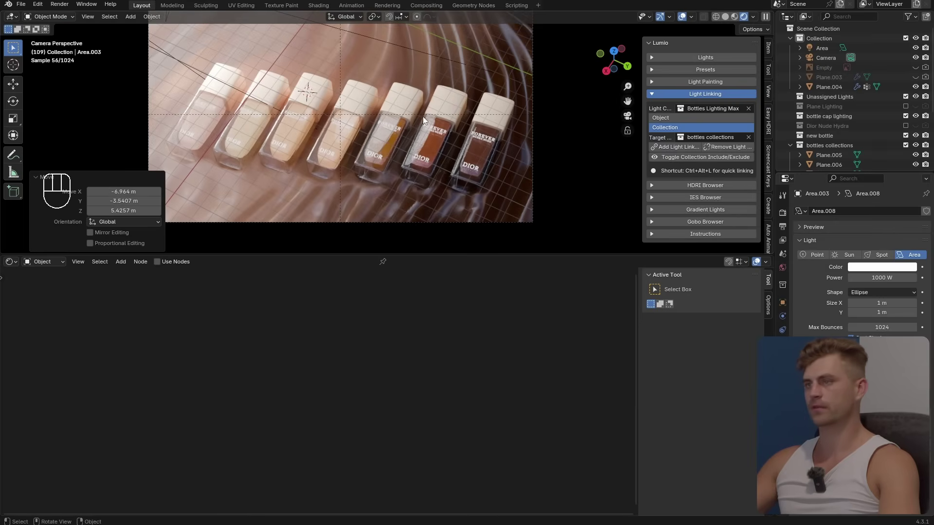
key("r")
key("x")
left_click(495, 121)
key("g")
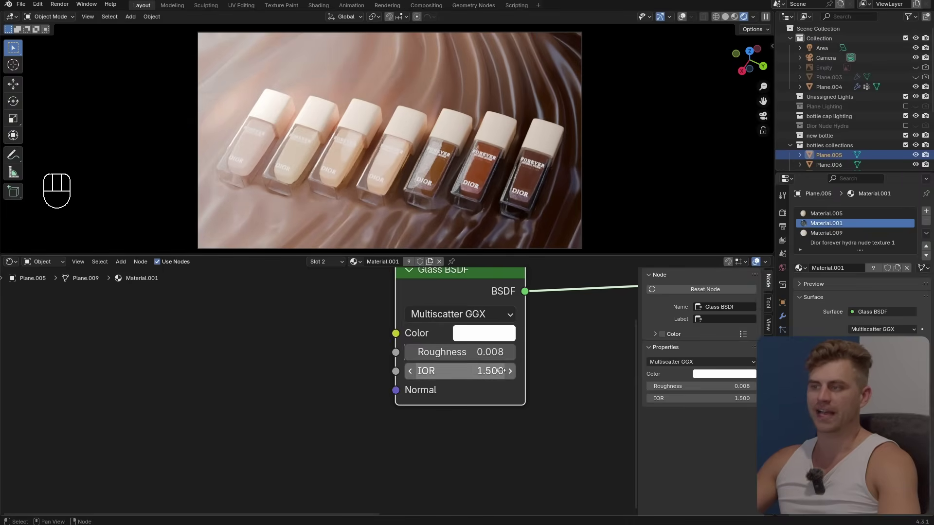
Step: Set the IOR of the bottles' Glass BSDF to 0.890, undoing and redoing the change to compare both looks
left_click_drag(463, 371, 410, 371, "shift")
key("Home")
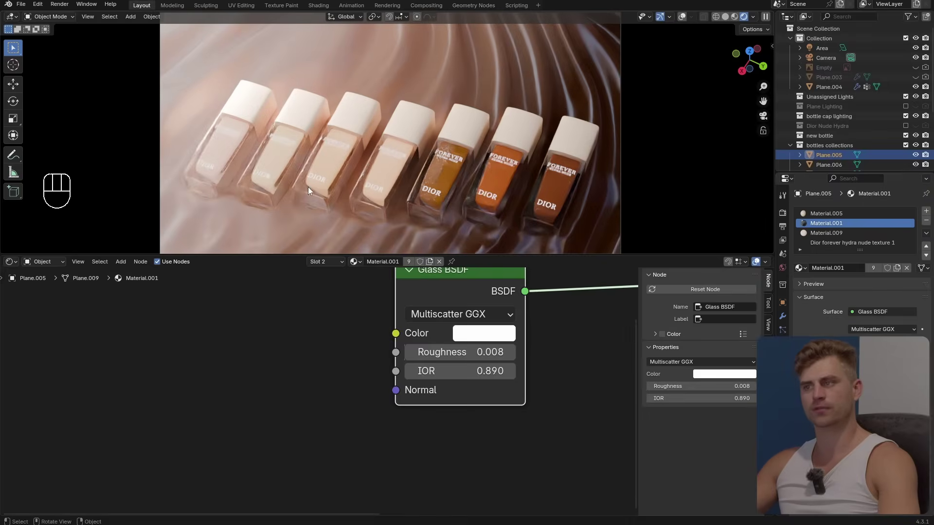
key("ctrl+z")
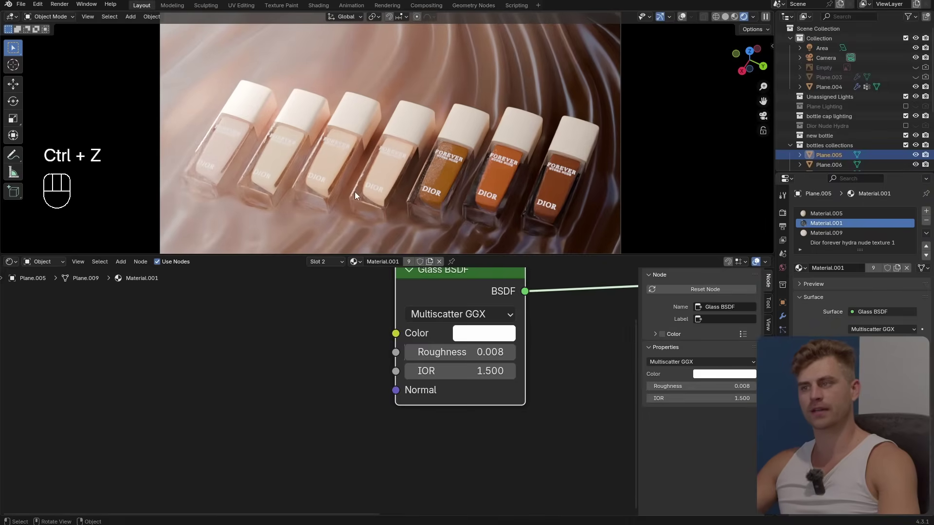
key("ctrl+shift+z")
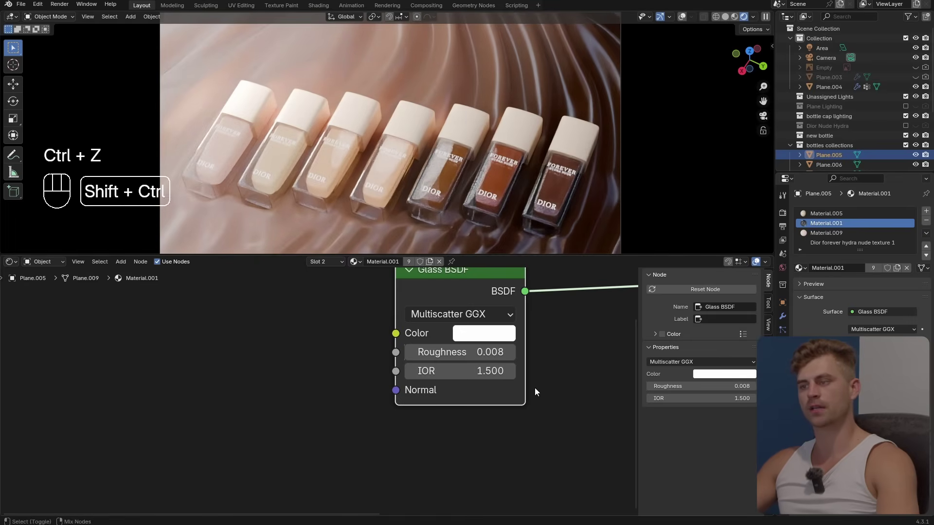